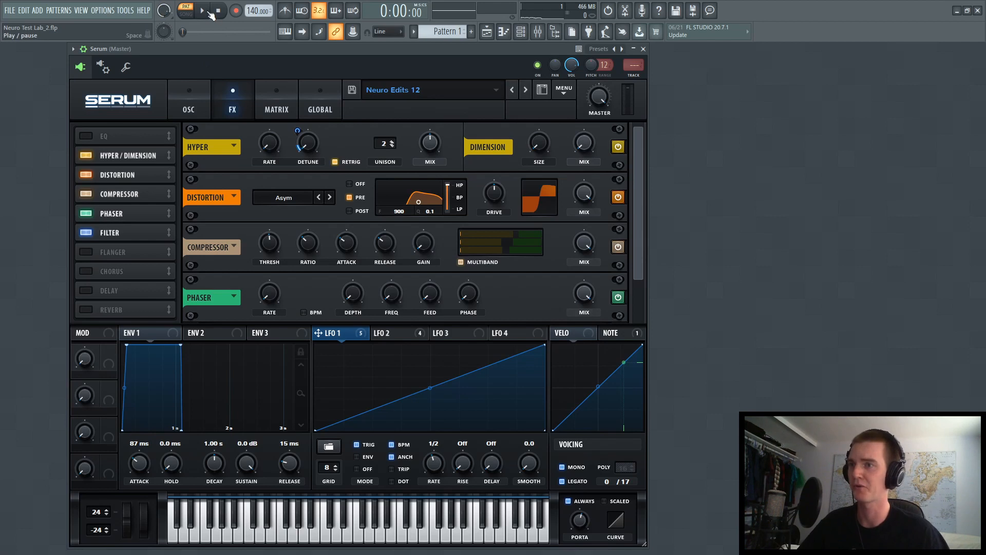
Audition the Neuro Edits 12 patch in the pattern while viewing its oscillator settings.
left_click(203, 11)
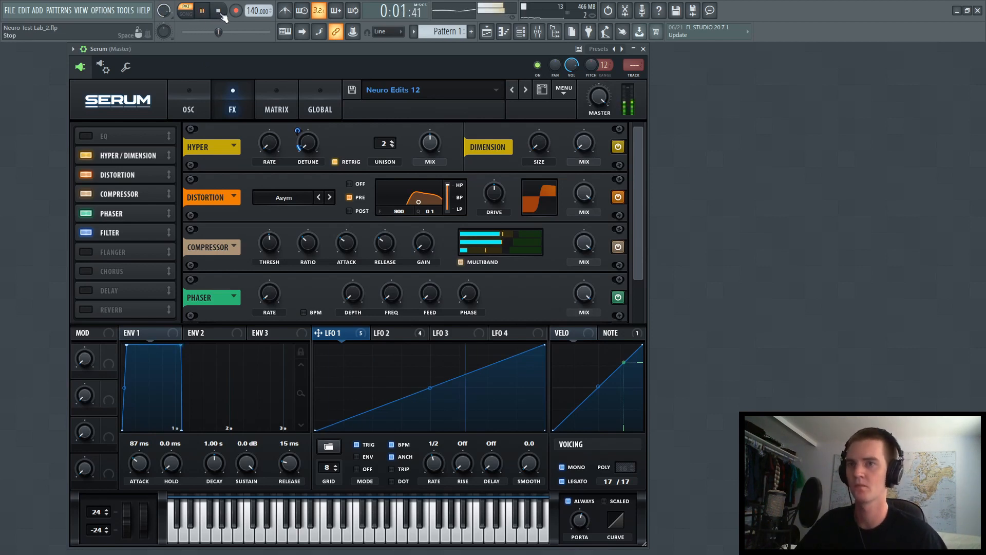
left_click(190, 104)
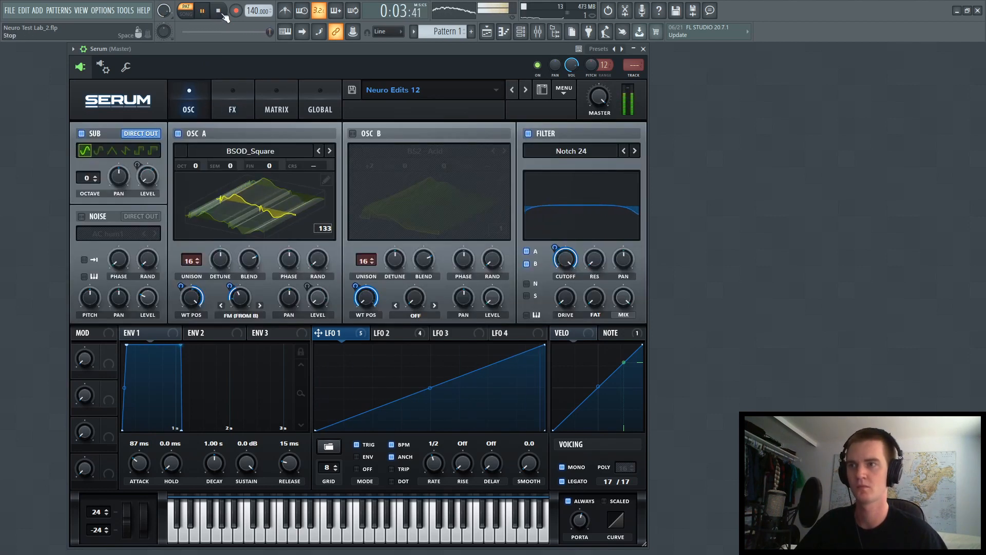
key("space")
Inspect the mixer's effect slots on the master and Insert 16, view the channel rack, and close both again.
left_click(538, 32)
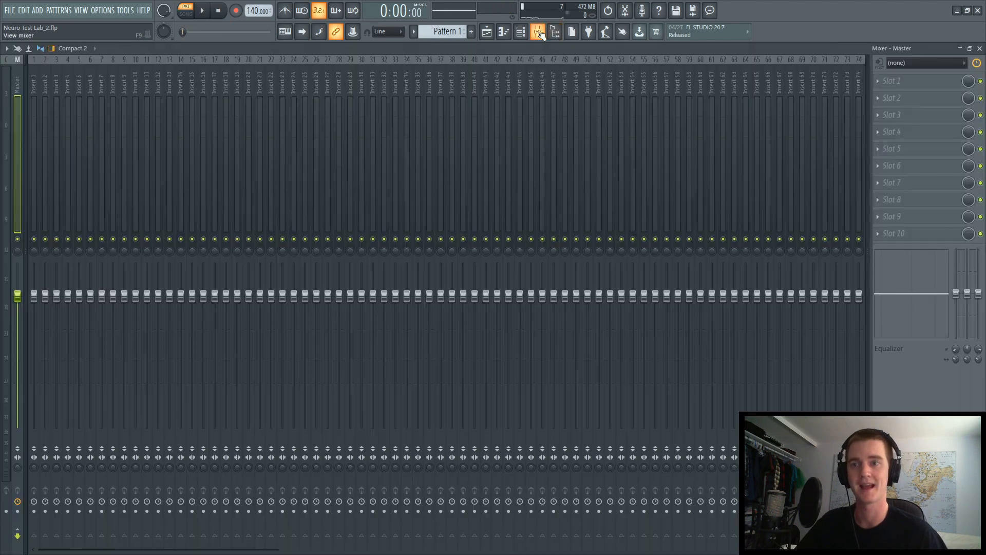
left_click(201, 78)
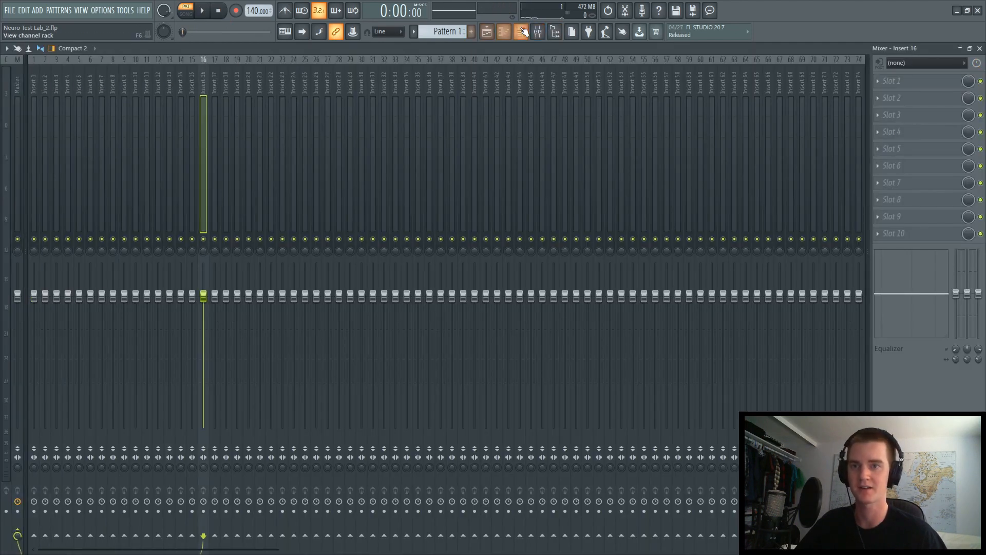
left_click(520, 31)
left_click(268, 155)
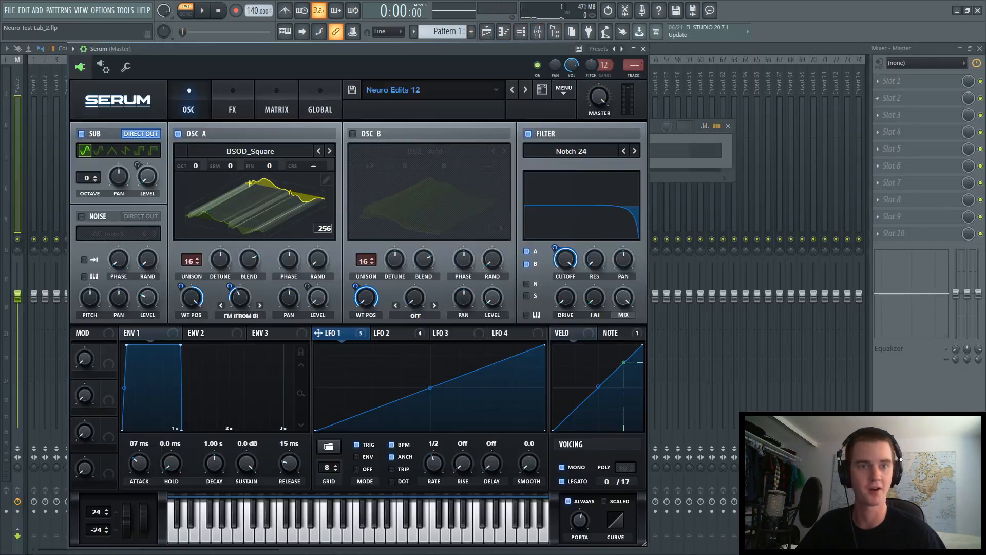
key("F9")
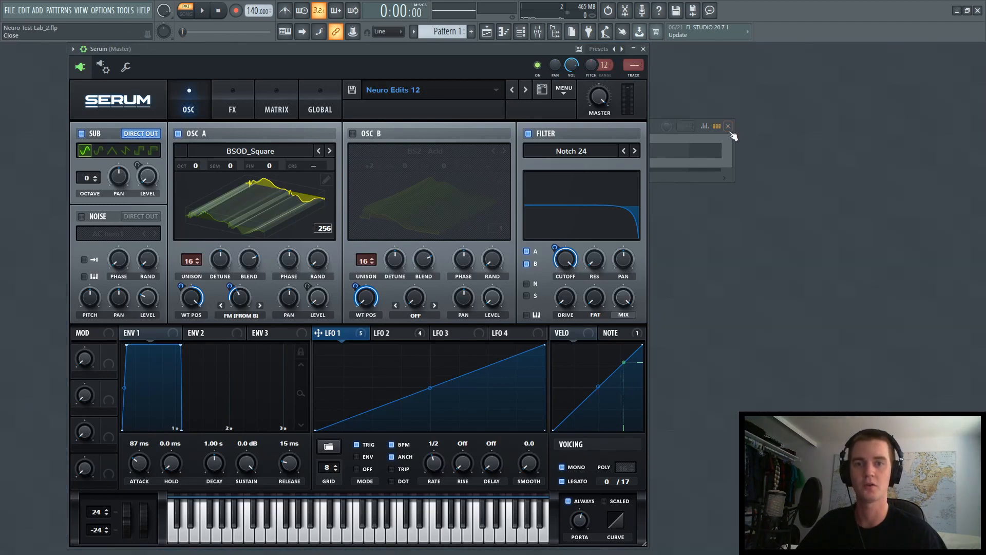
left_click(729, 127)
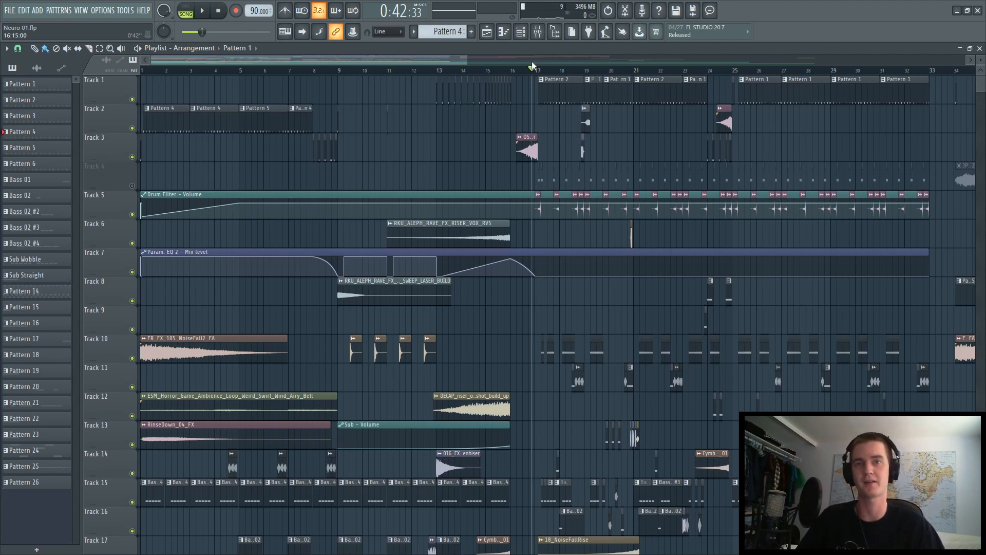
Play the Neuro 01 arrangement from bar 17 to hear the bass in context, and stop playback.
left_click(205, 11)
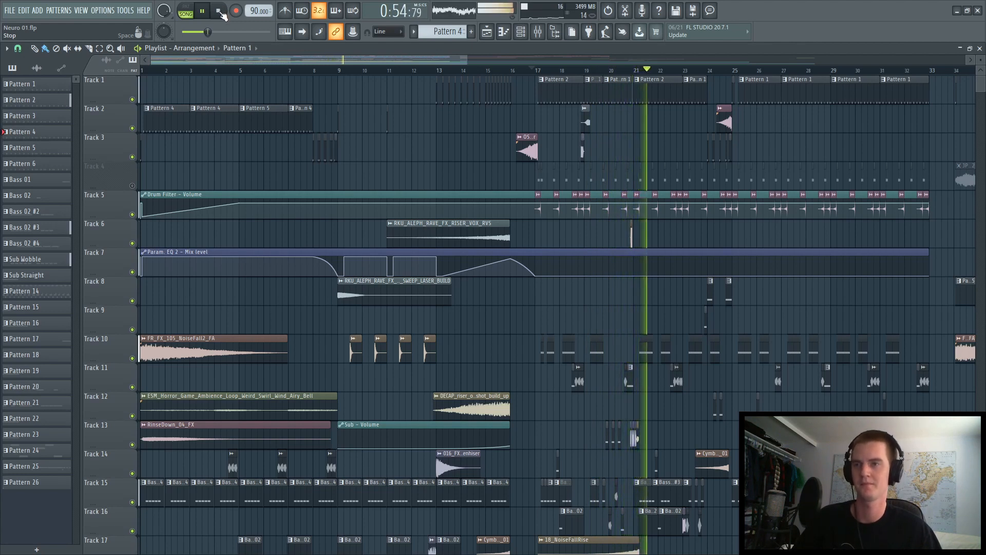
left_click(219, 14)
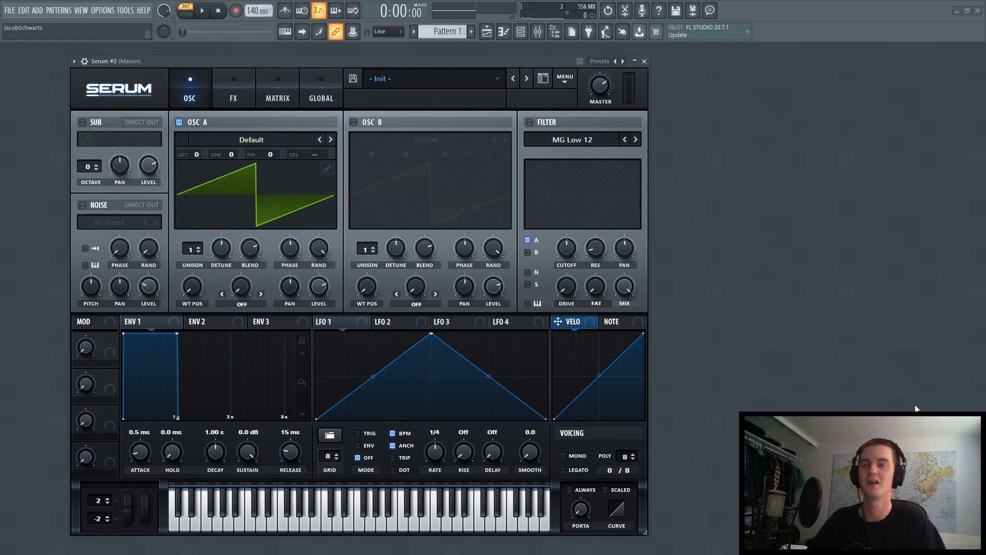
Load the analog wavetable BSOD_Square into oscillator A of the initialized patch.
left_click(214, 140)
mouse_move(221, 153)
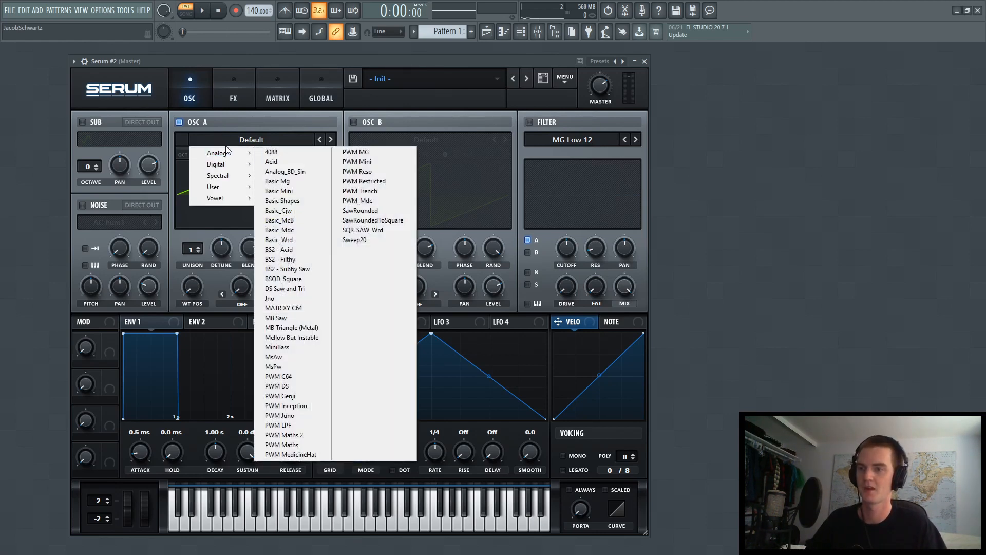
left_click(302, 280)
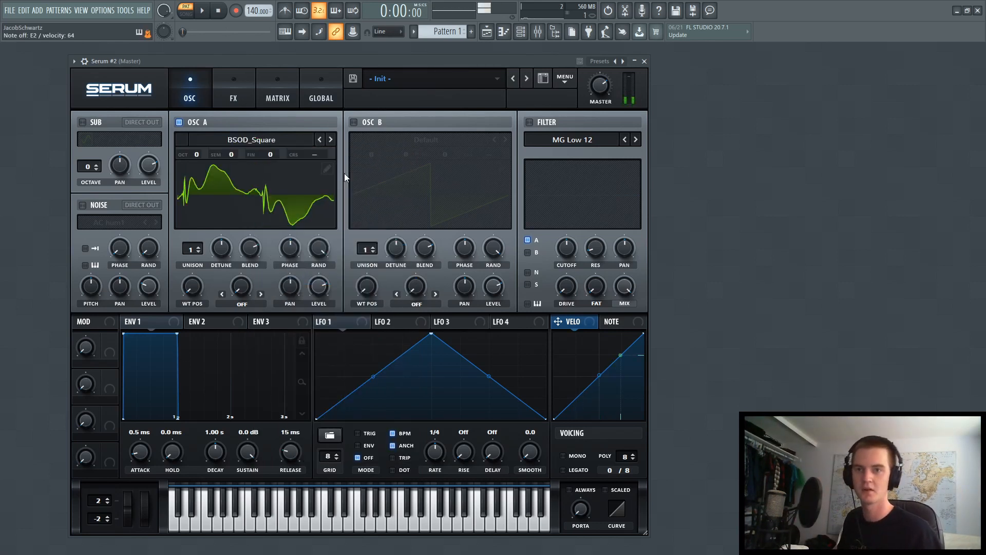
Enable the Distortion effect and set its type to Asym.
left_click(230, 88)
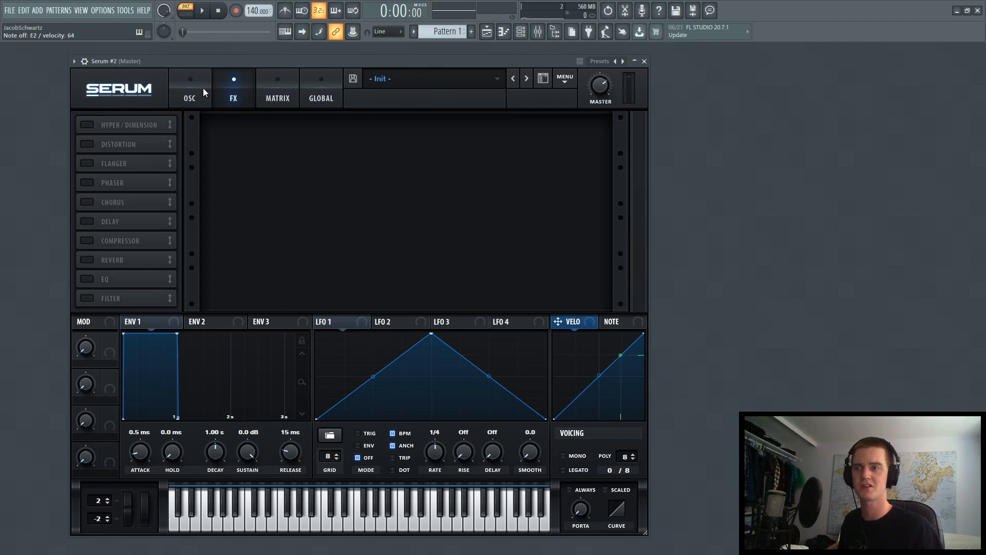
left_click(88, 144)
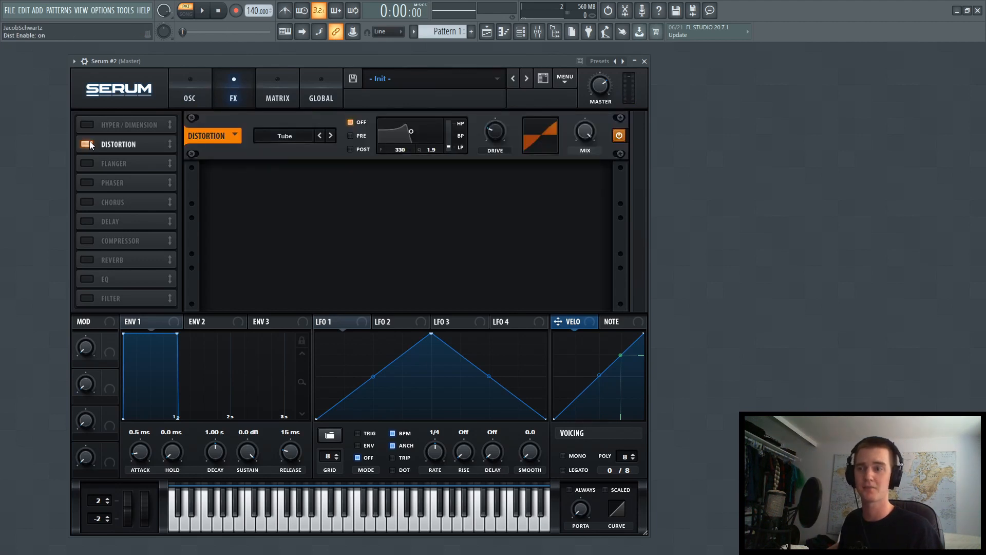
left_click(190, 91)
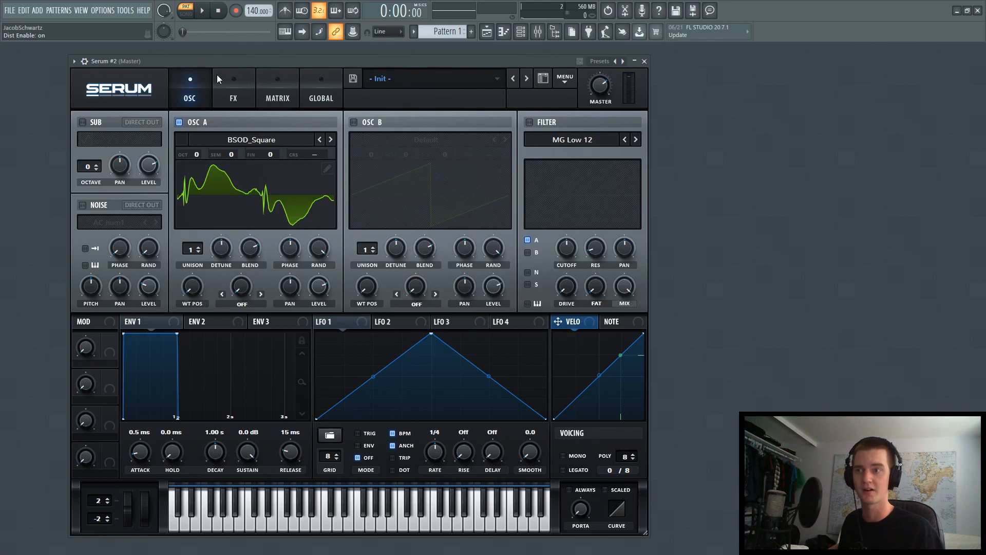
left_click(226, 88)
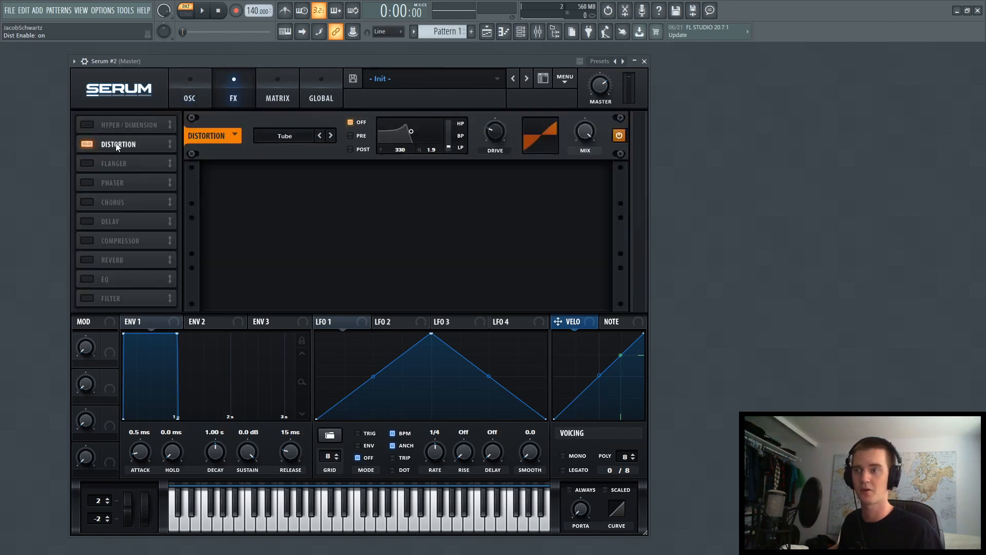
left_click(284, 135)
left_click(295, 254)
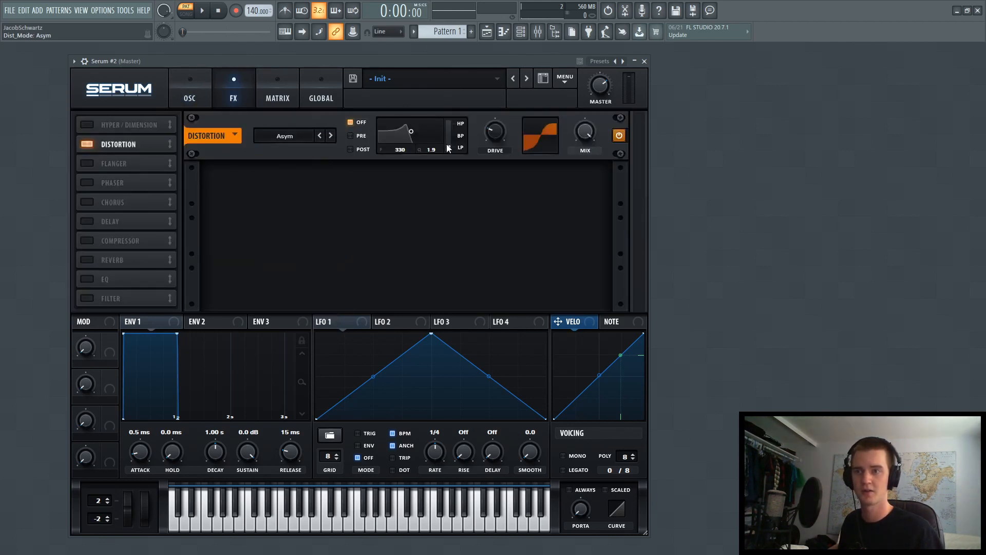
Set the distortion filter to Pre and fully high-pass at about 655 Hz with 0.1 bandwidth, and compare the effect against bypass.
left_click(351, 136)
left_click_drag(448, 146, 408, 131)
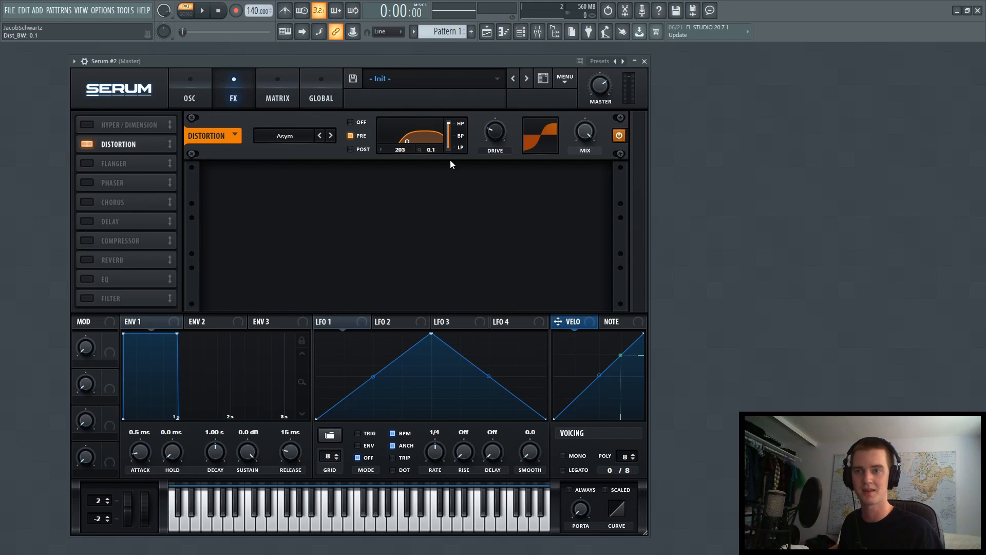
left_click_drag(409, 142, 417, 147)
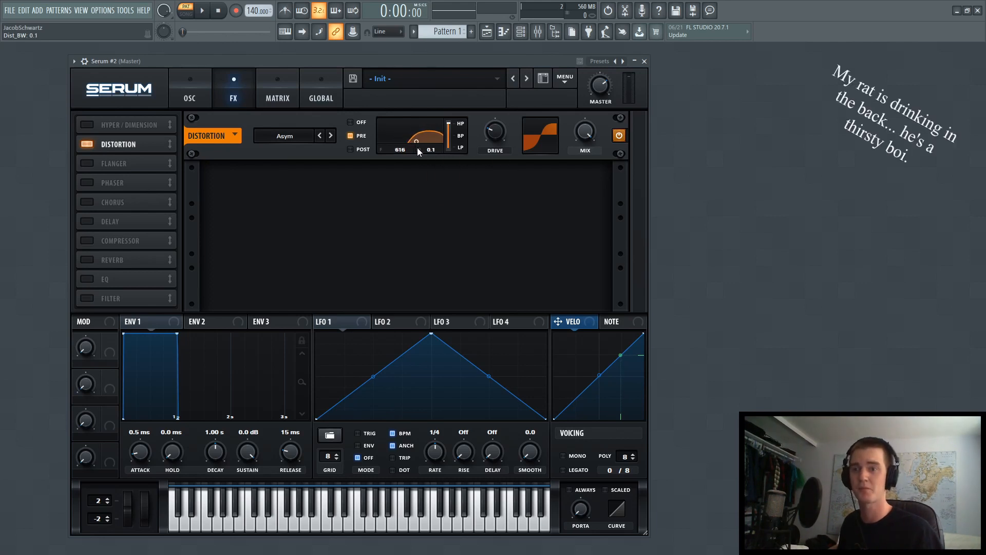
mouse_move(415, 142)
left_mouse_down()
mouse_move(424, 137)
mouse_move(427, 152)
mouse_move(393, 155)
mouse_move(418, 153)
left_mouse_up()
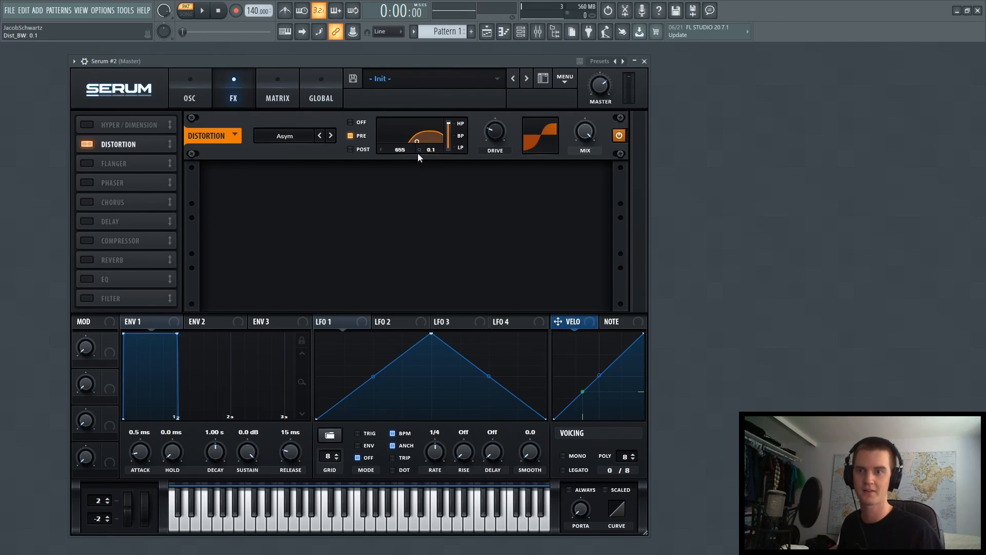
left_click(619, 138)
left_click(620, 138)
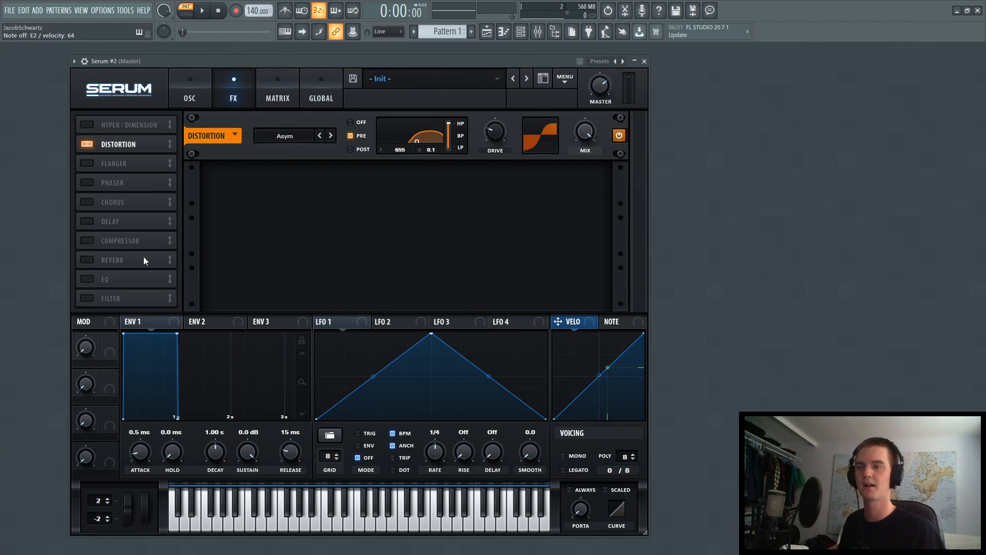
Enable the Compressor in multiband mode and place it directly after the Distortion in the effects chain.
left_click(87, 241)
left_click_drag(98, 240, 139, 163)
left_click_drag(500, 177, 528, 174)
left_click_drag(315, 182, 304, 218)
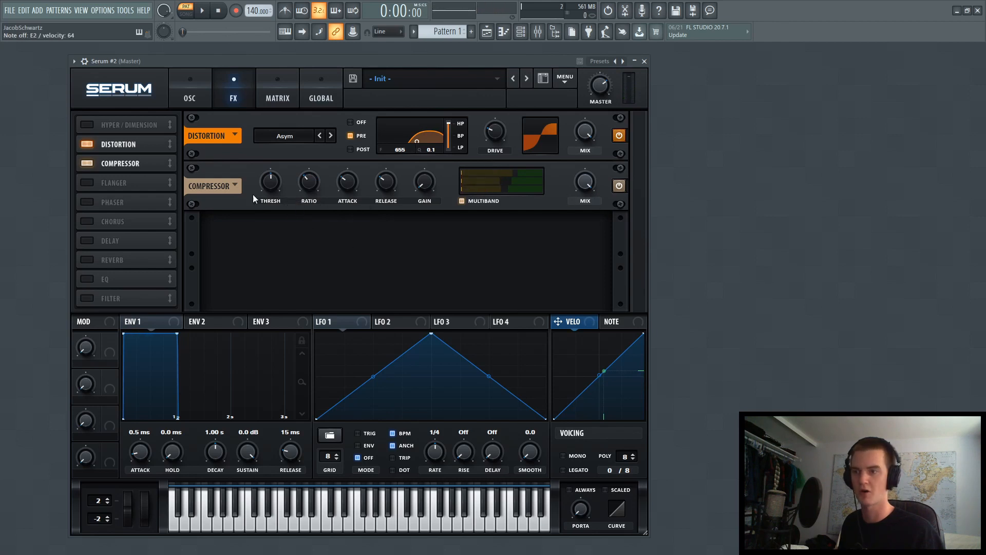
Enable the Phaser, place it directly after the Compressor, and turn down its depth, frequency and feedback.
left_click(89, 202)
left_click_drag(86, 203, 128, 174)
left_click_drag(354, 232, 359, 399)
left_click_drag(392, 232, 375, 344)
left_click_drag(435, 230, 476, 253)
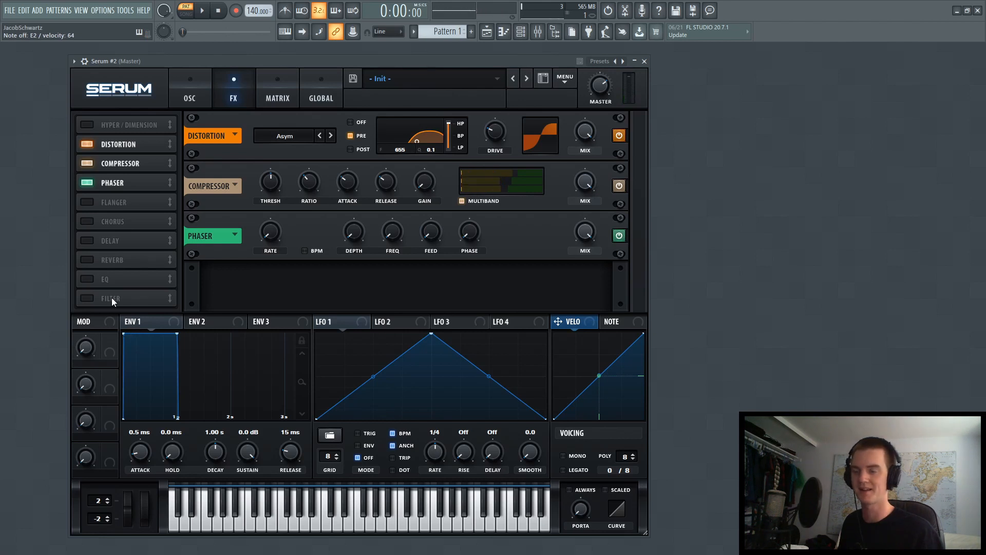
Enable the Filter effect directly after the Phaser and set its type to BP 12.
left_click(89, 298)
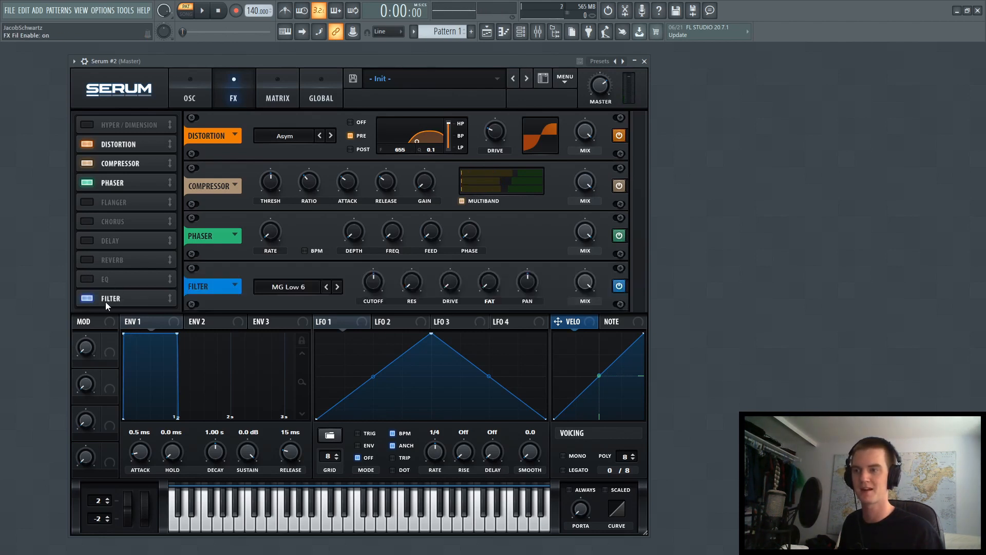
left_click(307, 291)
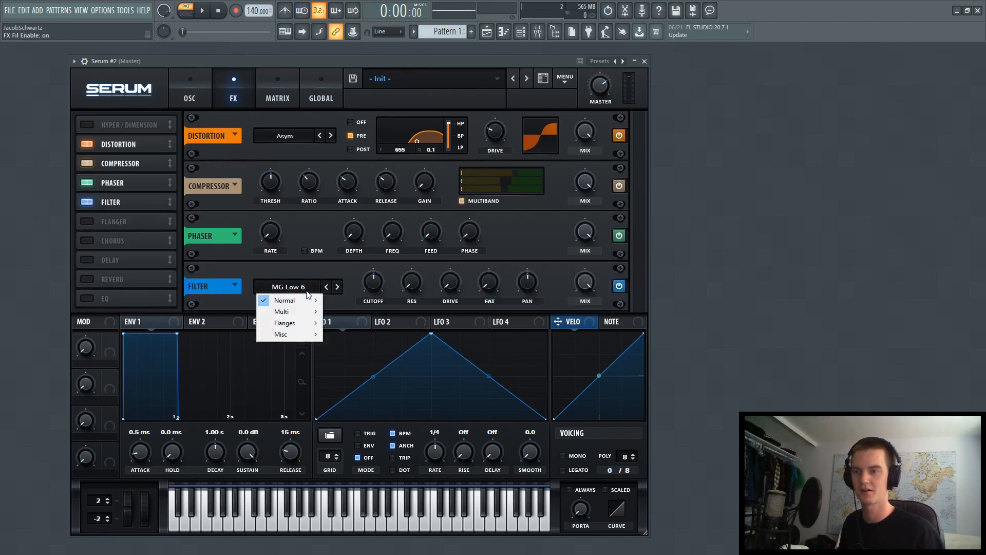
mouse_move(290, 312)
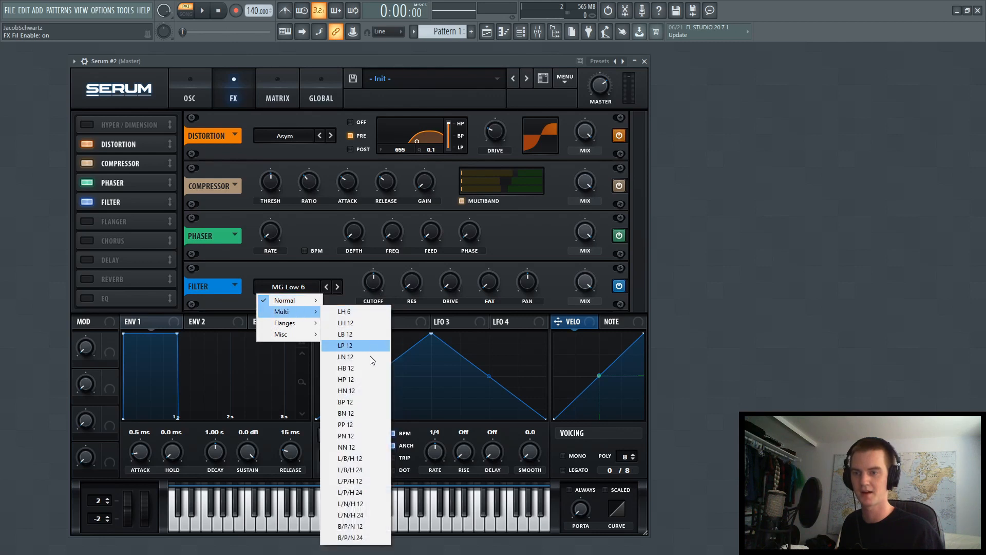
left_click(359, 404)
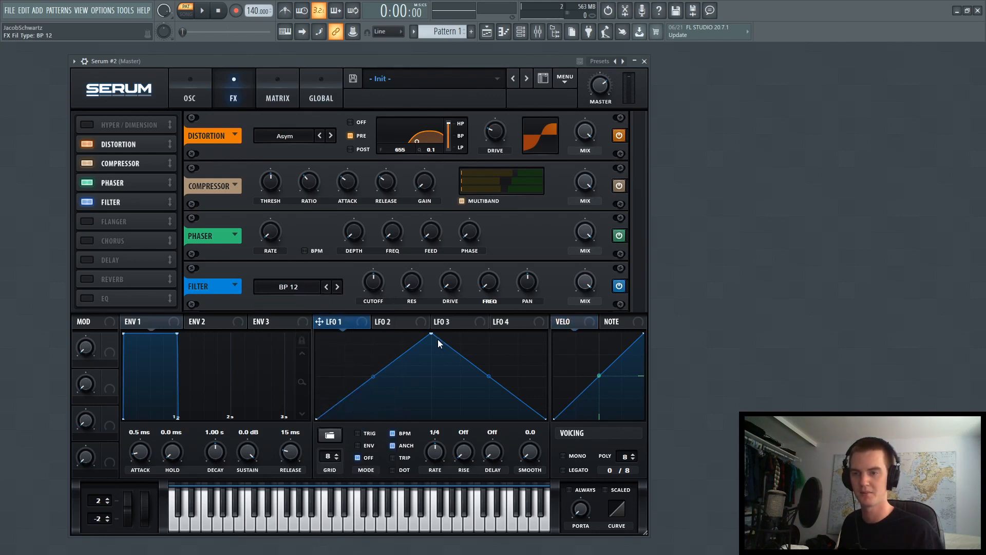
Bend the falling half of LFO 1 outward into a convex curve and set its rate to 1/2.
left_click_drag(488, 379, 489, 353)
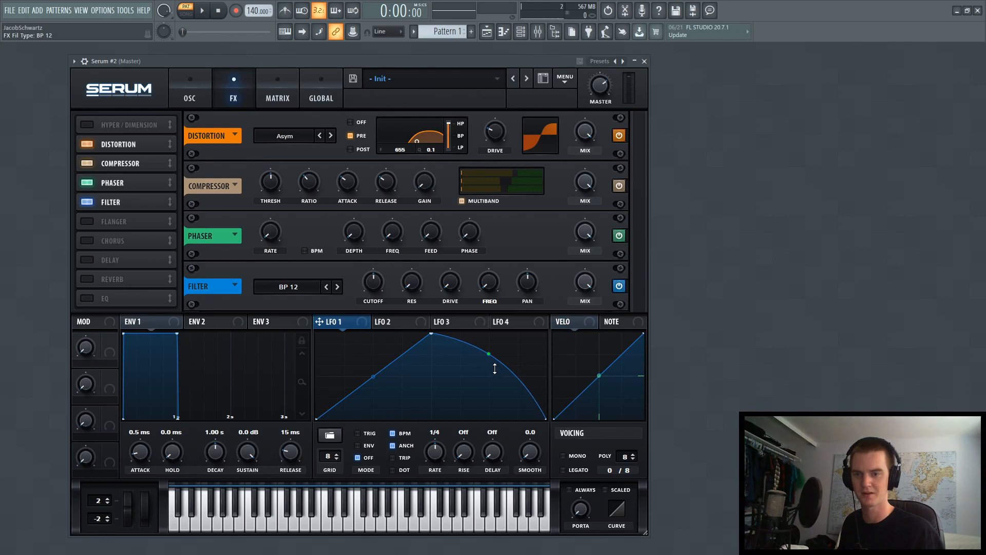
scroll(435, 465, "down", 1)
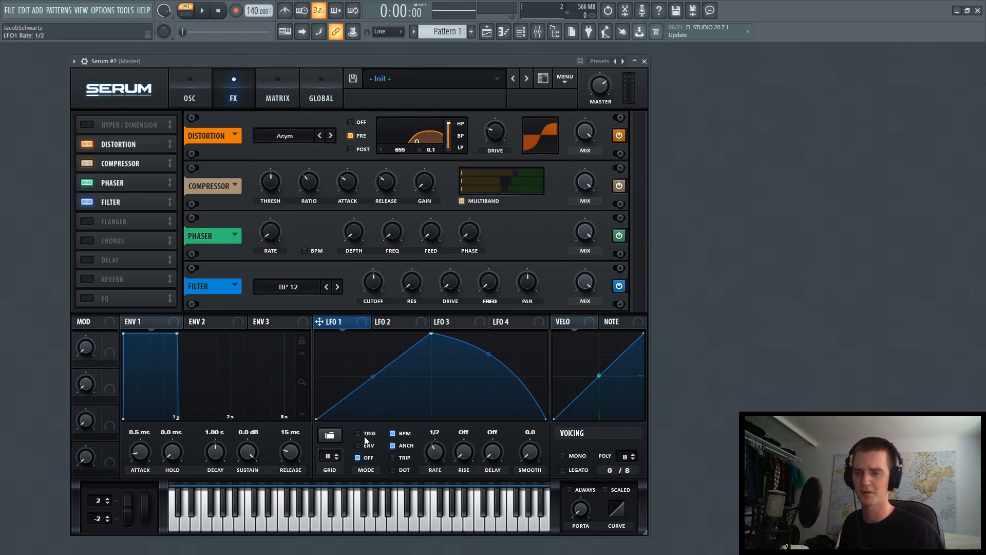
Assign LFO 1 to the effects filter's cutoff, set the cutoff to 50, and reduce the modulation amount.
left_click_drag(359, 323, 373, 286)
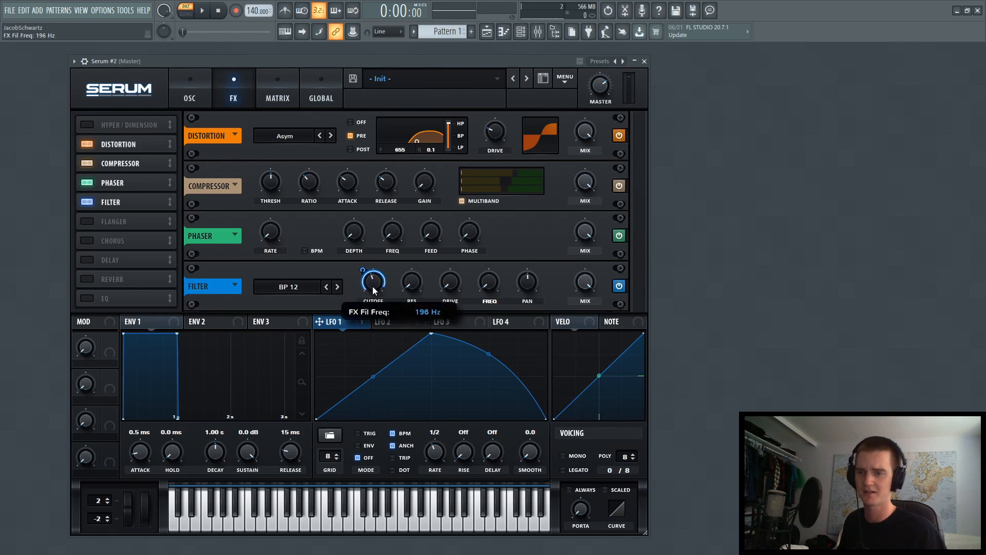
double_click(372, 285)
type("50")
key("Return")
left_click_drag(363, 271, 349, 298)
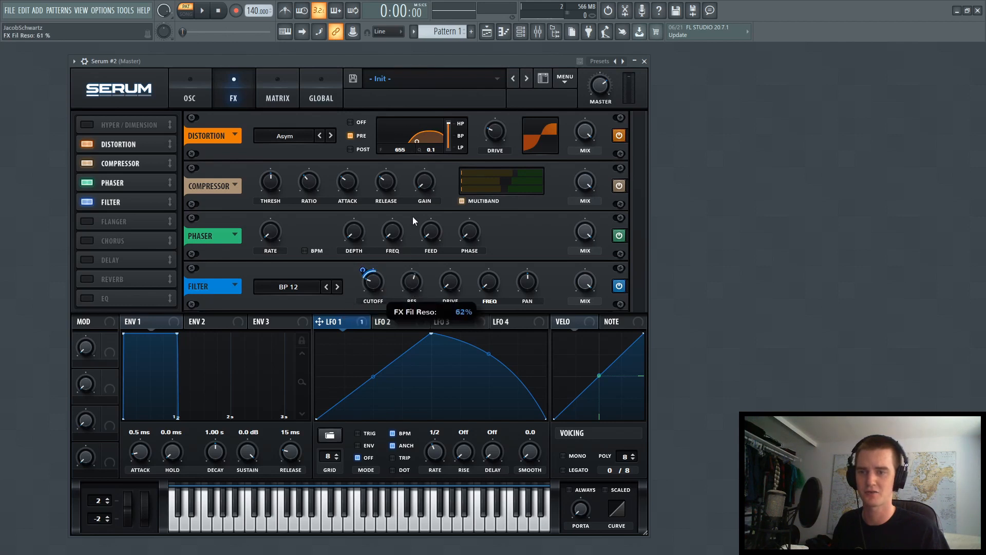
Raise the effects filter's resonance to about 70% and lower its mix to about 90%.
left_click_drag(413, 209, 413, 208)
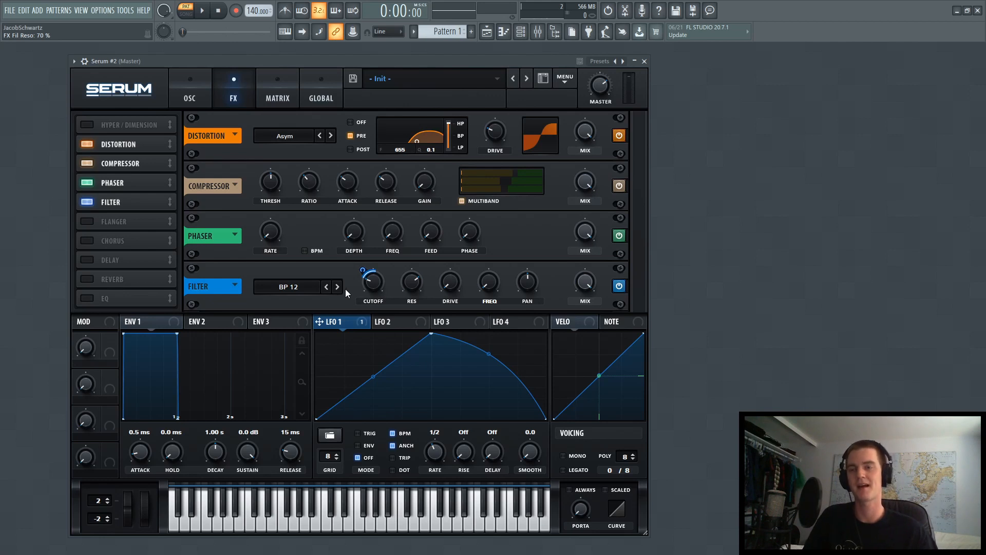
left_click_drag(592, 283, 588, 290)
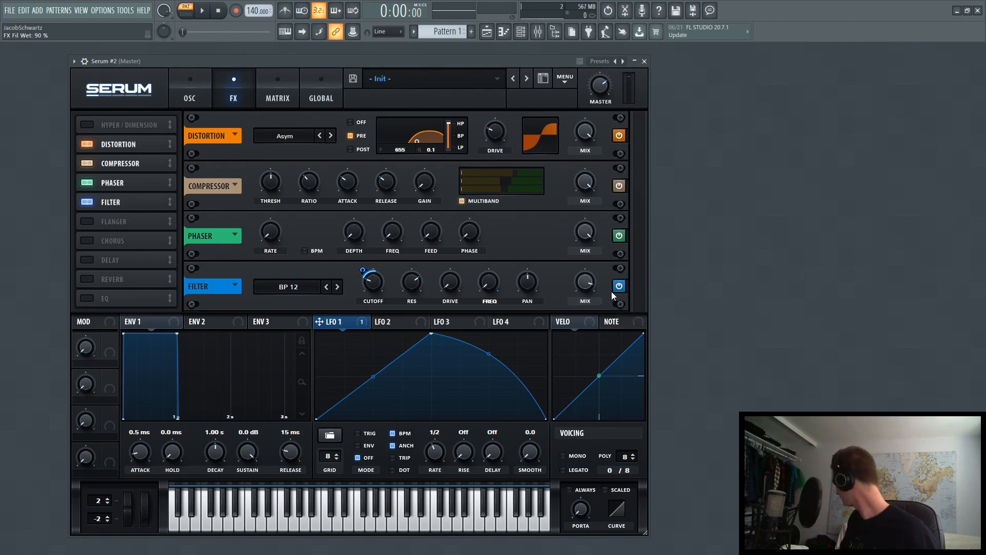
mouse_move(584, 289)
left_mouse_down()
mouse_move(593, 266)
mouse_move(584, 294)
left_mouse_up()
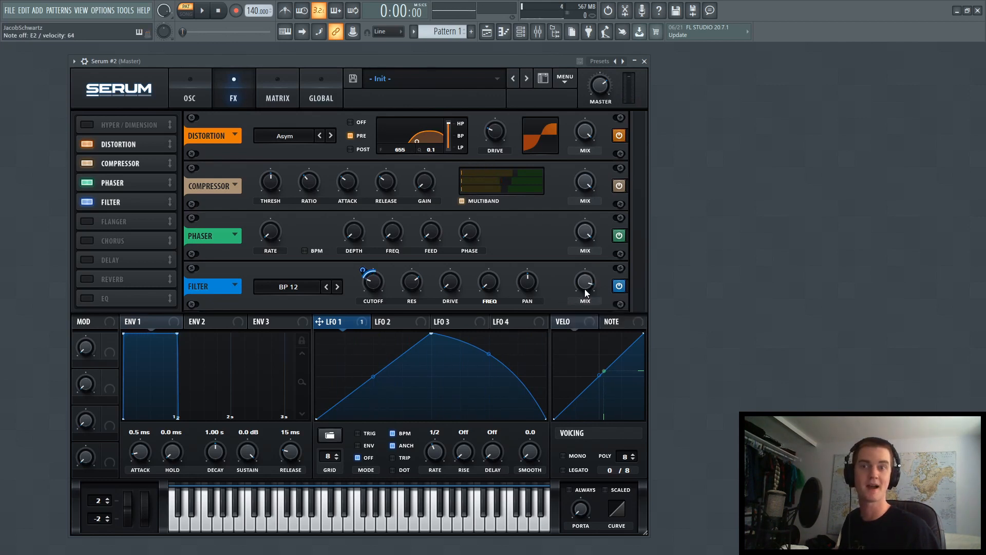
Set oscillator A's unison to 16 voices.
left_click(188, 87)
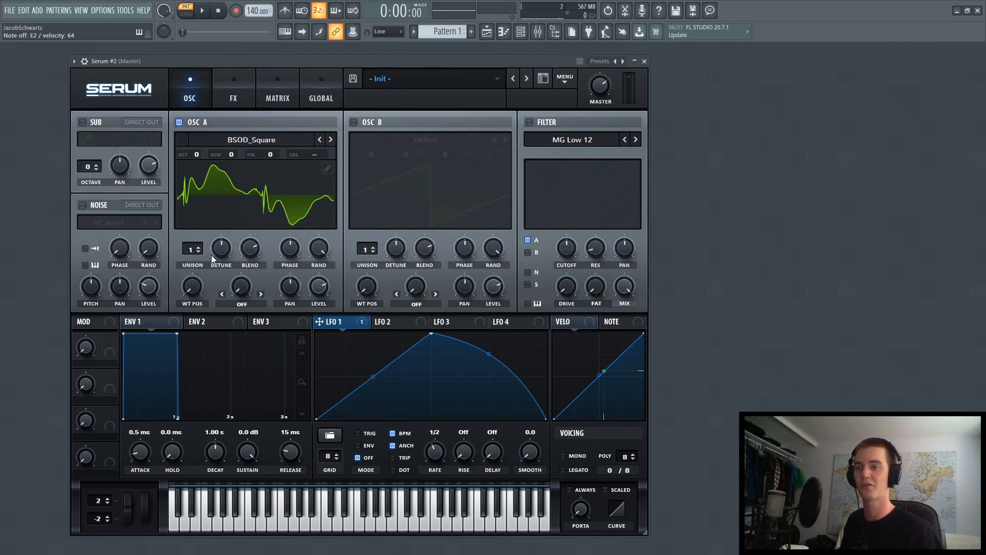
left_click_drag(189, 252, 209, 96)
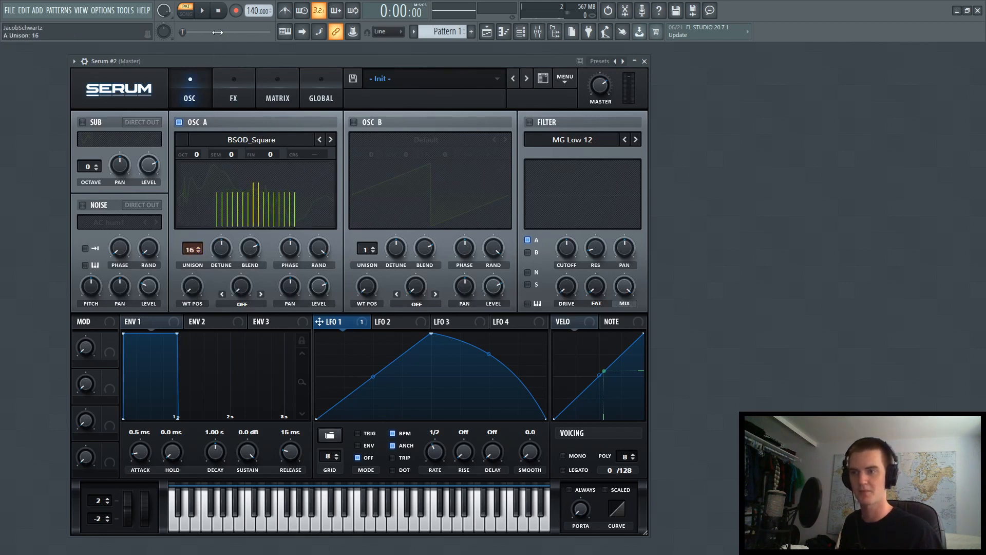
Set oscillator A's random phase to 0% and both oscillators' global unison range to 1 and width to 50.
left_click_drag(318, 251, 334, 456)
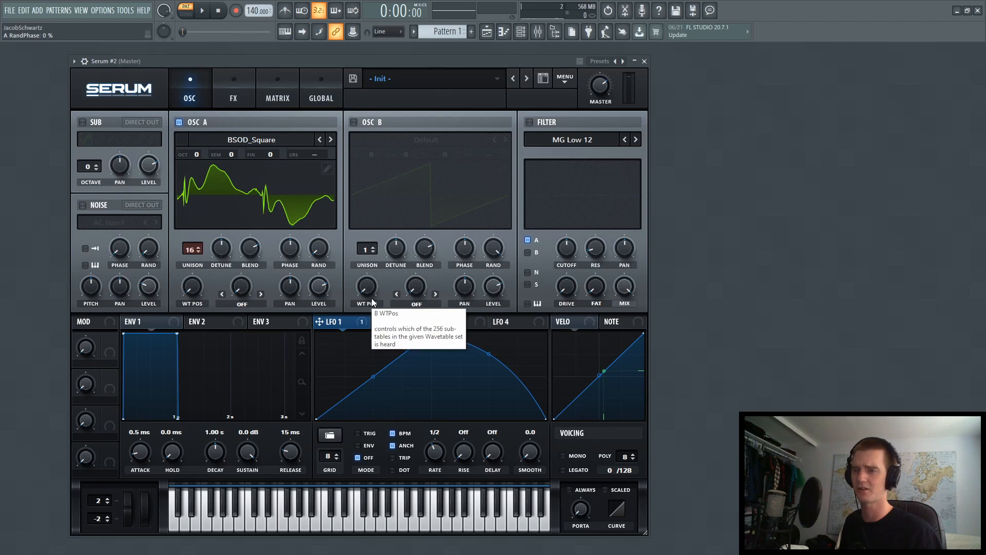
left_click(321, 95)
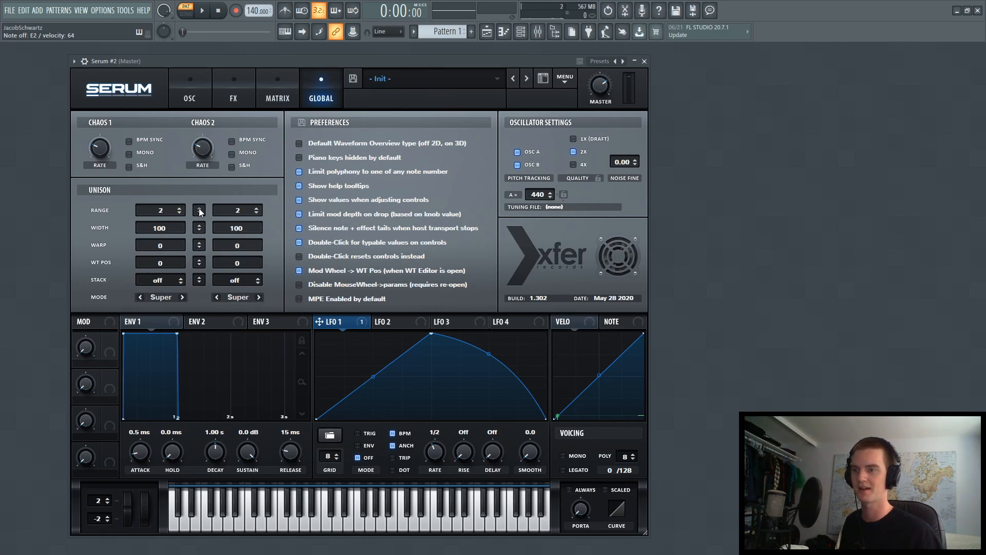
left_click_drag(199, 229, 199, 279)
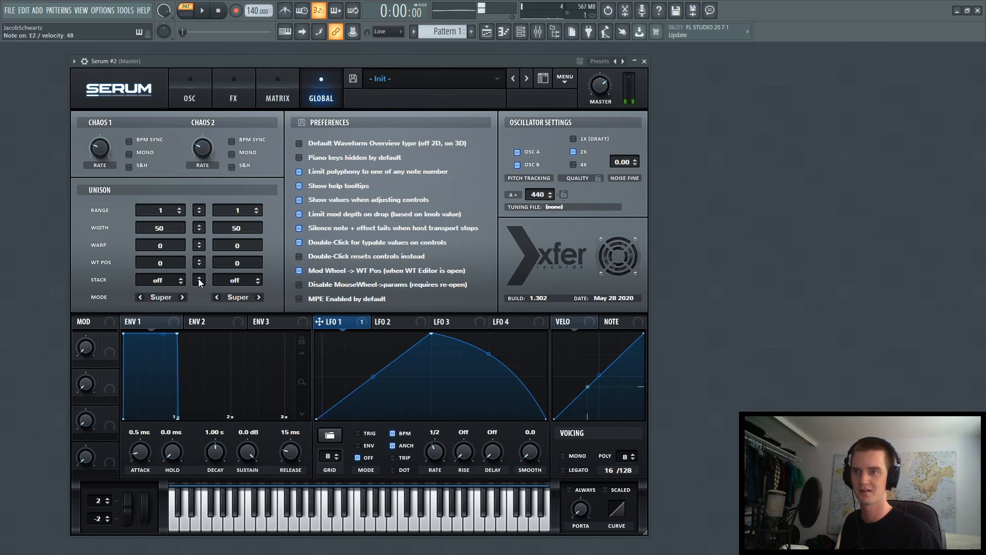
Switch the phaser effect off and back on to compare the sound with and without it.
left_click(196, 86)
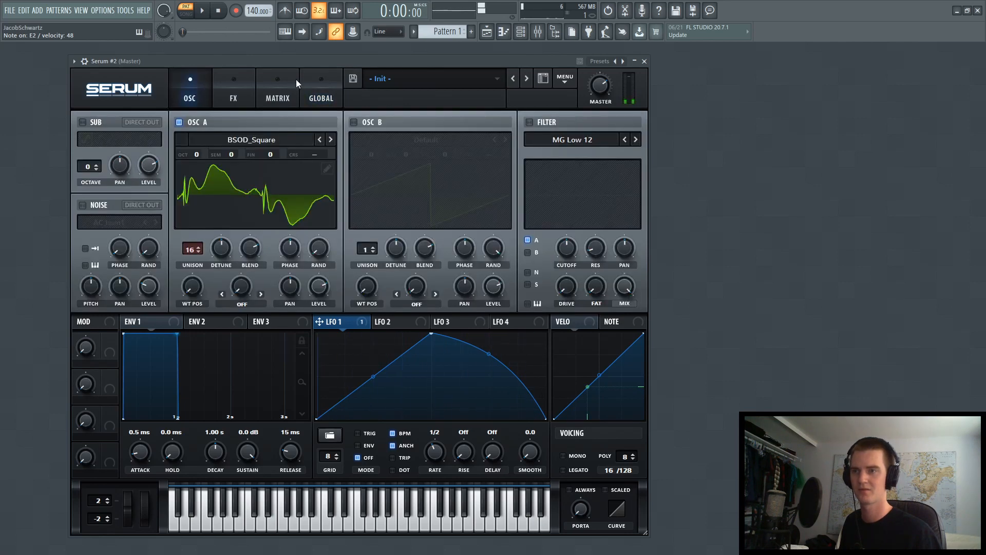
left_click(310, 89)
left_click(277, 90)
left_click(248, 89)
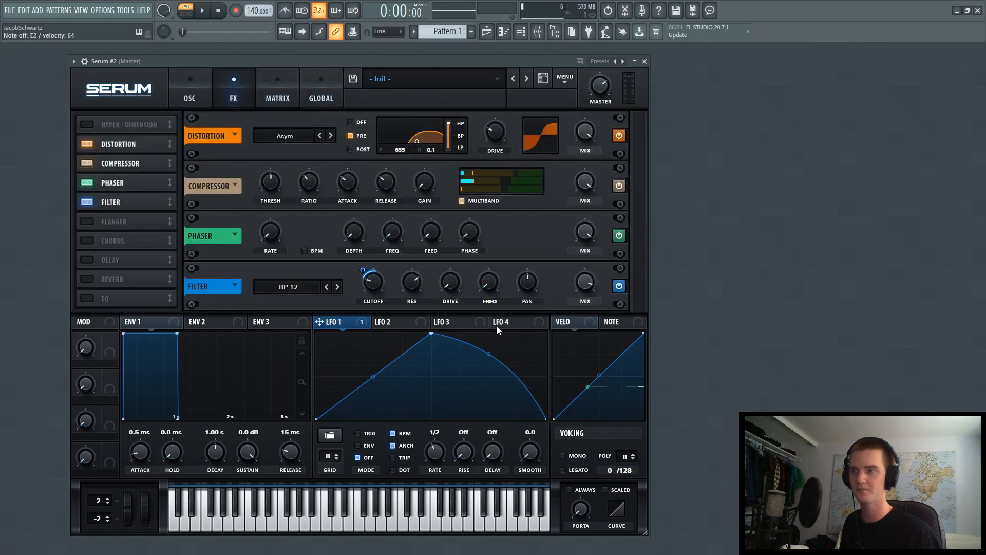
left_click(85, 183)
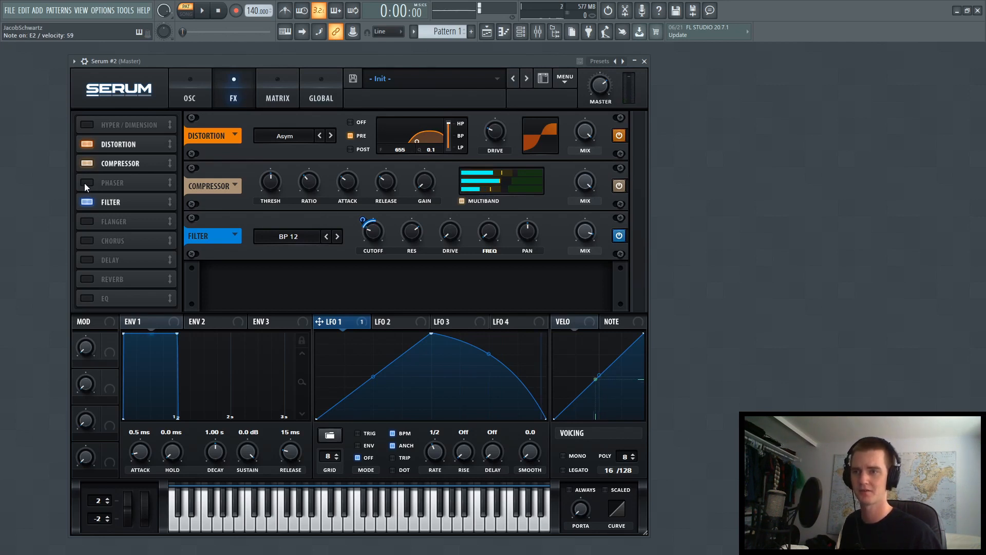
left_click(88, 185)
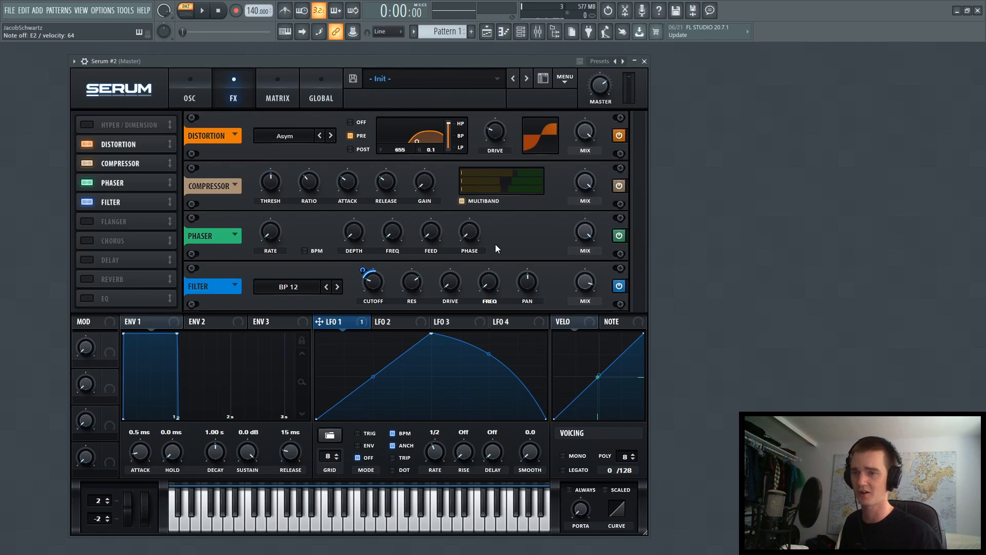
Enable the main filter in the oscillator section and set its type to Notch 24.
left_click(197, 95)
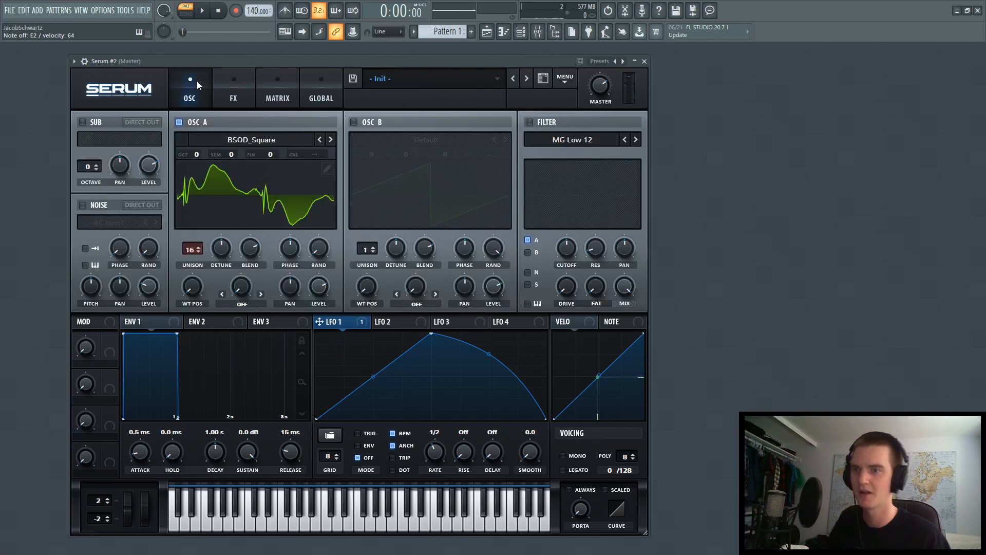
left_click(529, 123)
left_click(590, 143)
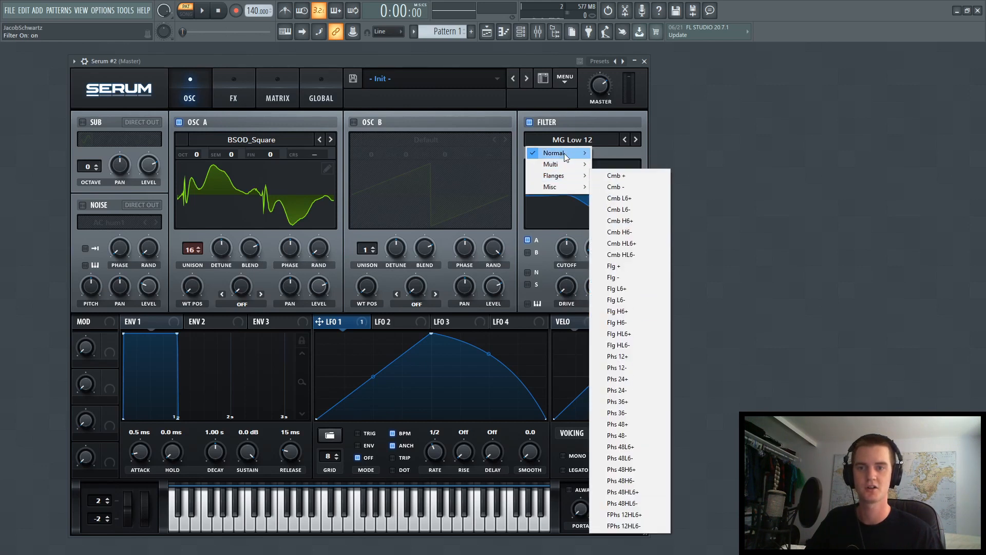
mouse_move(566, 154)
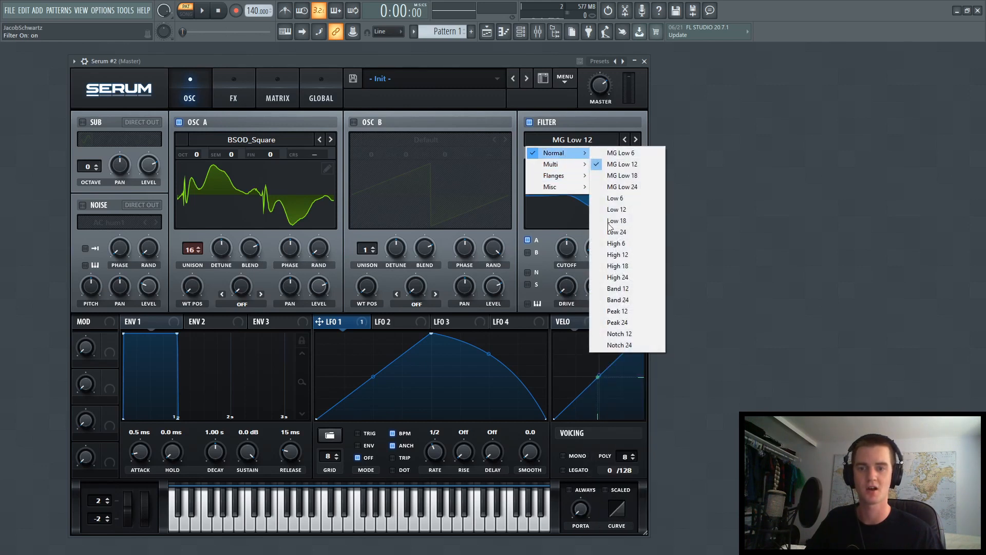
left_click(632, 335)
left_click(624, 140)
left_click(640, 138)
left_click(639, 138)
Reshape LFO 2 into a rising ramp with a rate of one bar and assign it to the main filter's cutoff.
left_click(387, 318)
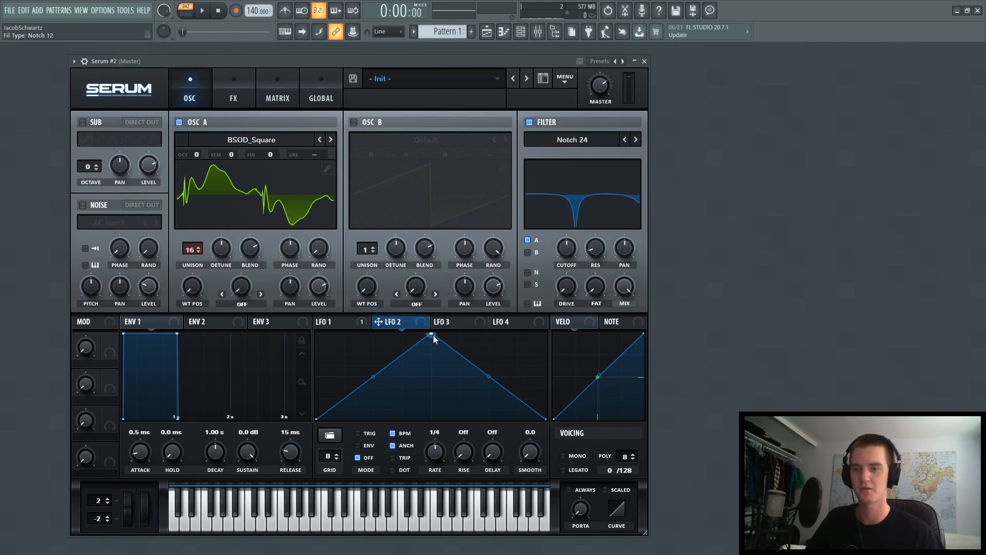
left_click_drag(431, 335, 545, 334)
left_click_drag(592, 257, 559, 184)
left_click_drag(556, 236, 549, 334)
left_click_drag(438, 450, 442, 461)
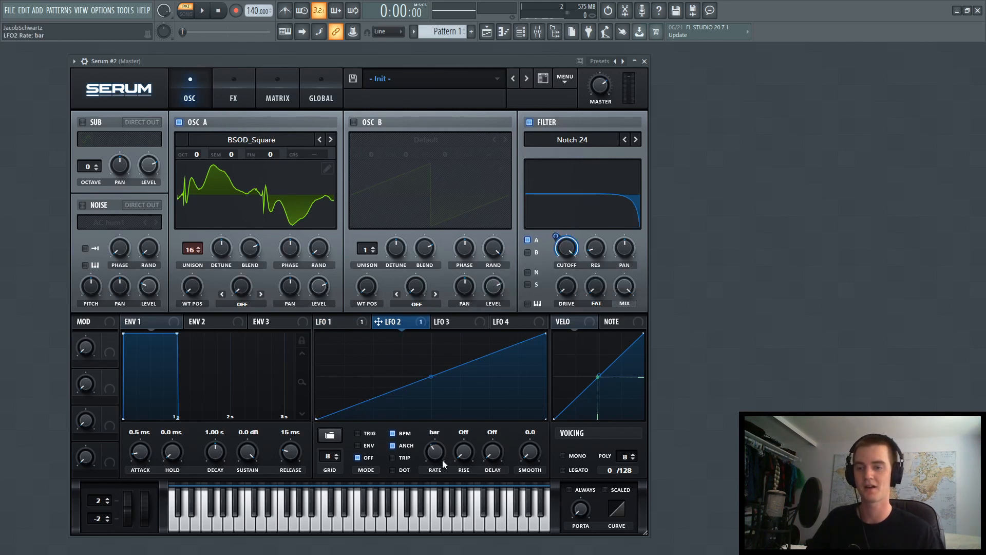
Set LFO 1's rate to 1/8 and LFO 2's rate to 1/2.
left_click(353, 323)
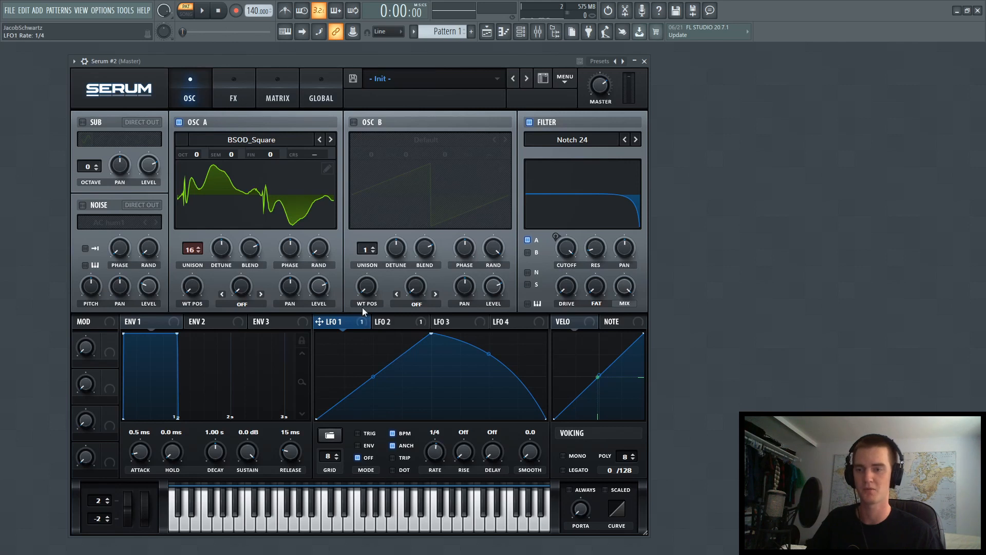
left_click(392, 323)
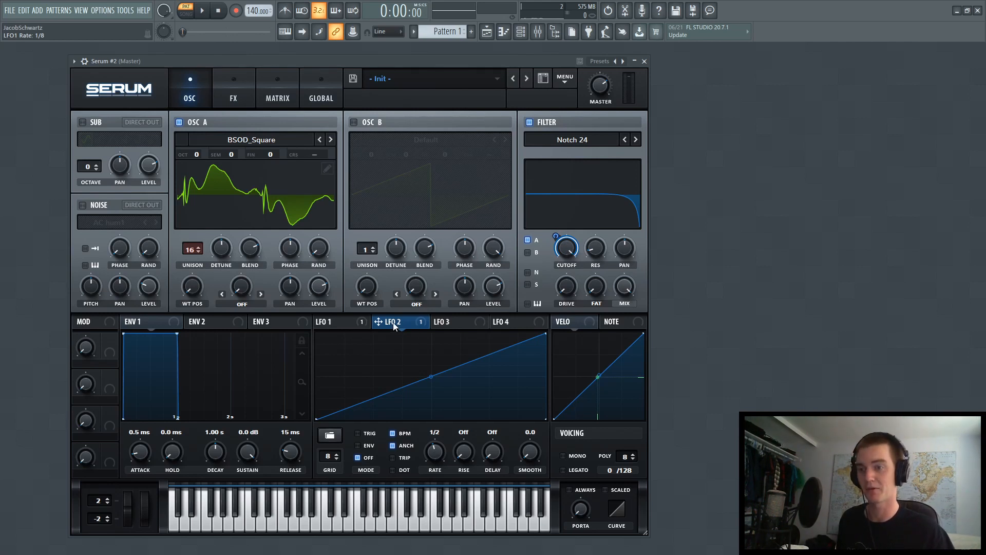
Assign LFO 2 to oscillator A's wavetable position with an amount of -100, and LFO 1 to oscillator A's level.
left_click_drag(393, 322, 192, 286)
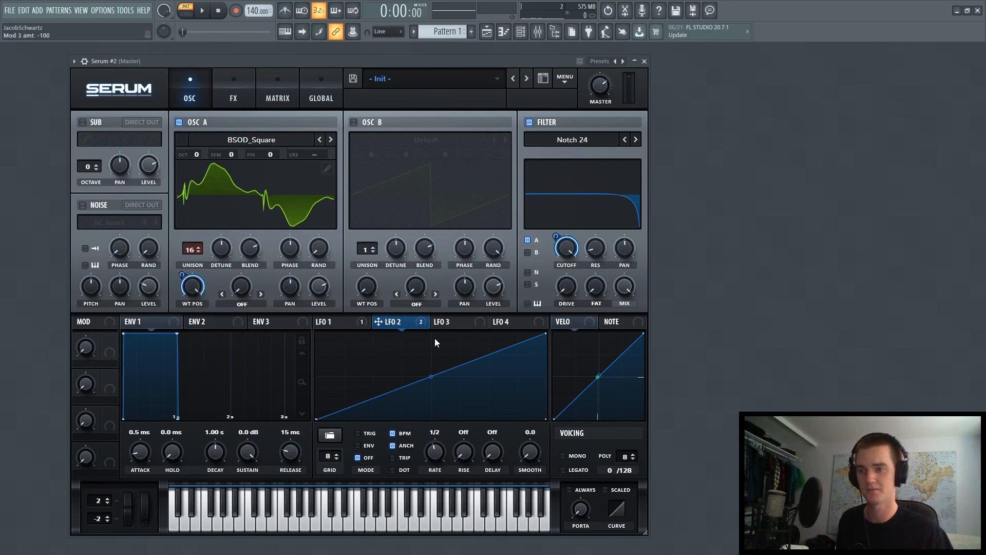
left_click(331, 322)
left_click_drag(341, 319, 318, 287)
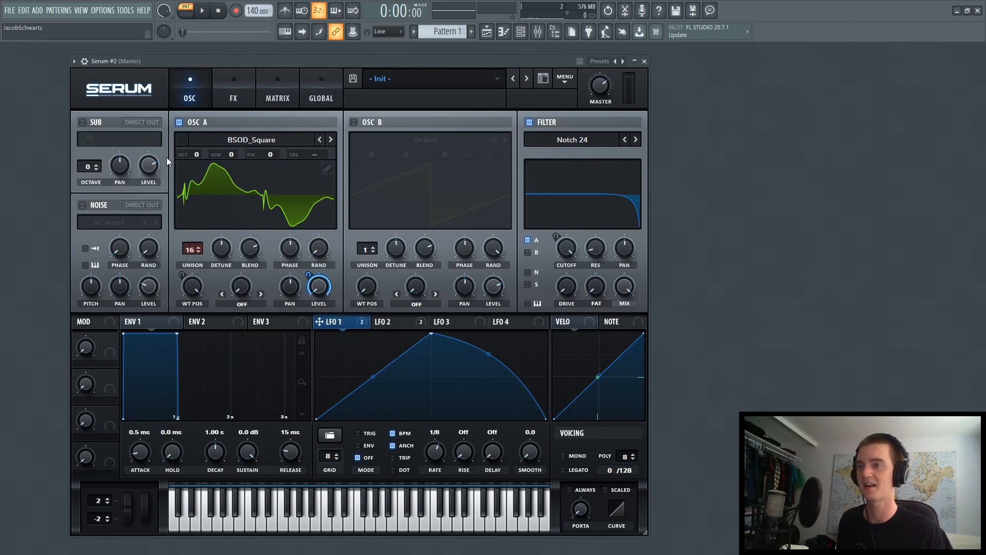
Enable the sub oscillator with direct out and level 0%, and modulate its level with LFO 1 by about 50.
left_click(84, 122)
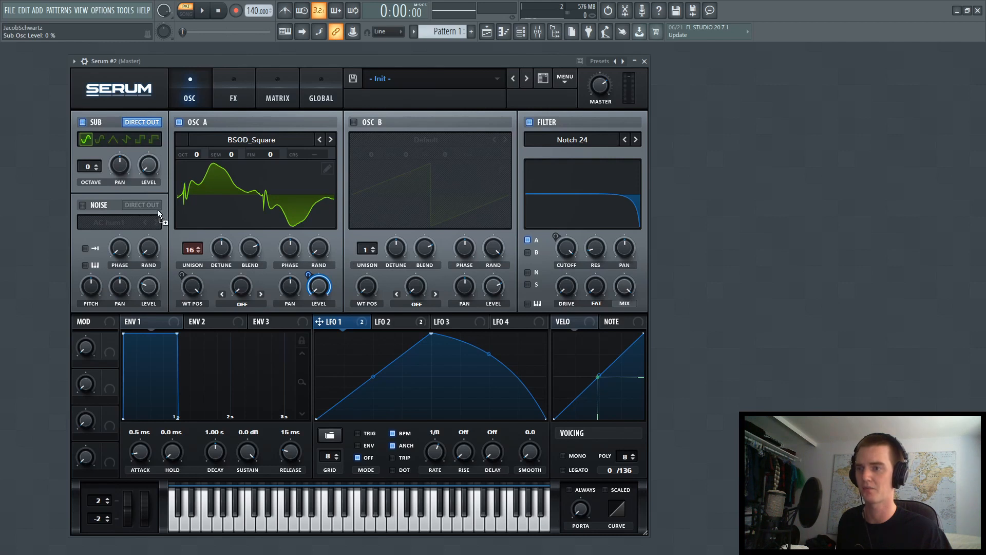
left_click_drag(136, 154, 131, 174)
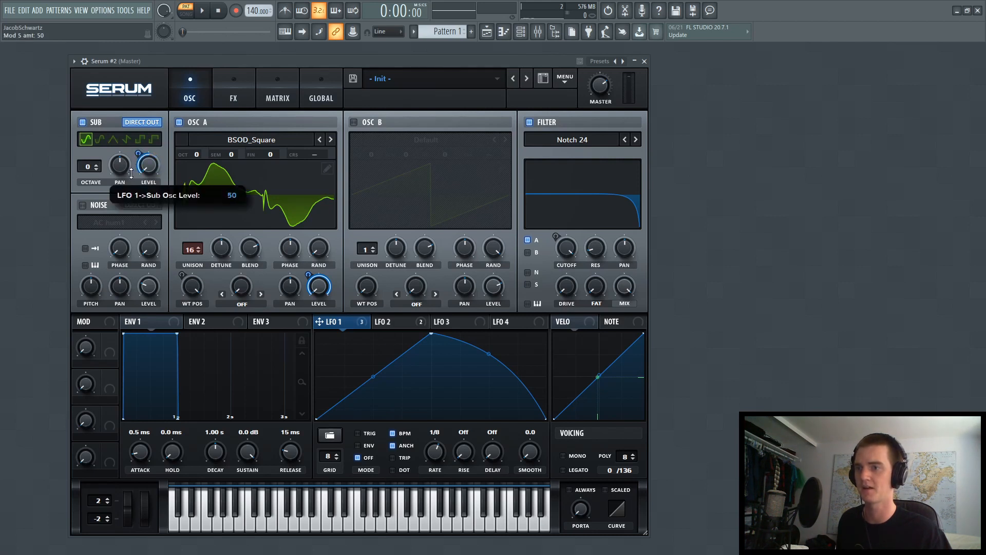
left_click_drag(131, 174, 131, 173)
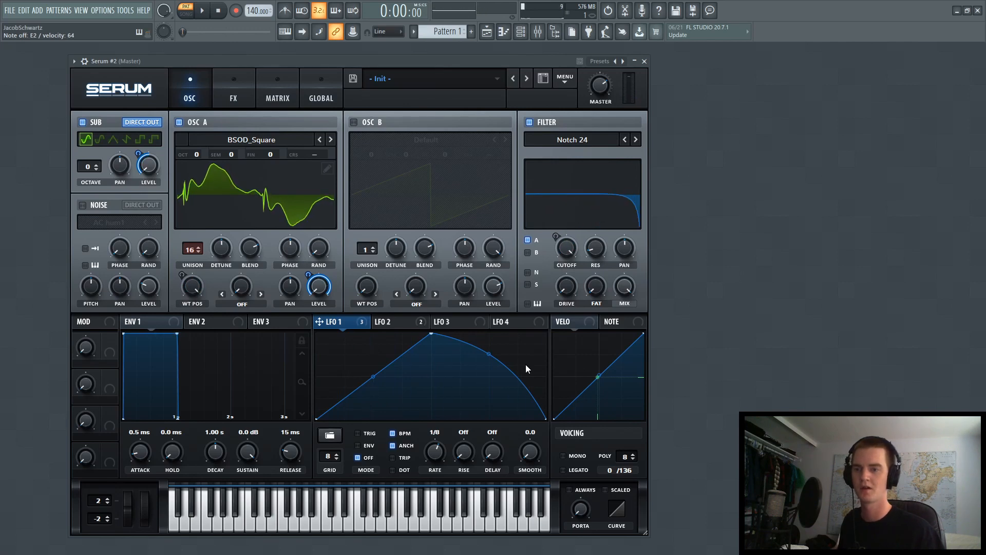
Enable the Hyper/Dimension effect with a Hyper unison of 2, retrigger on, and rate and detune at 0%.
left_click(233, 91)
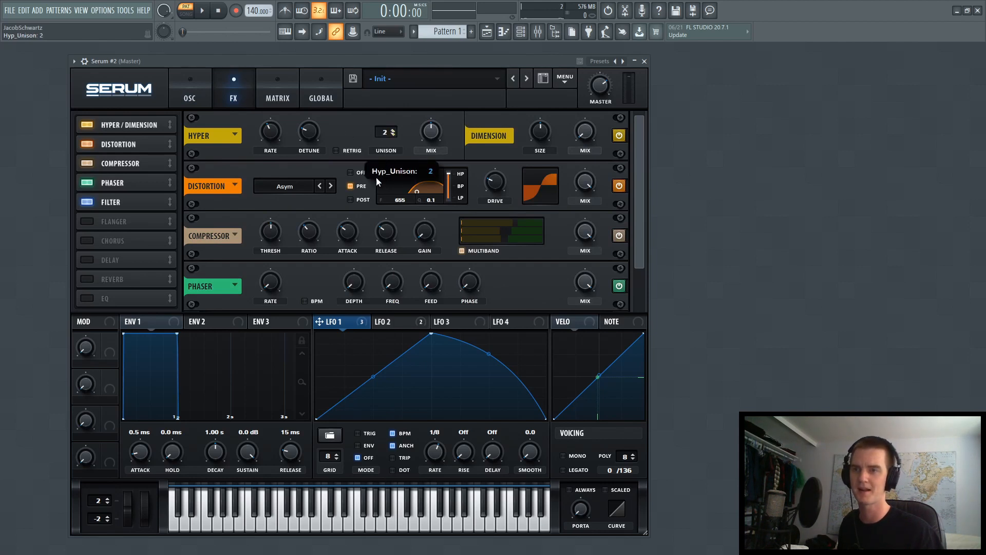
left_click(353, 152)
left_click_drag(272, 131, 264, 160)
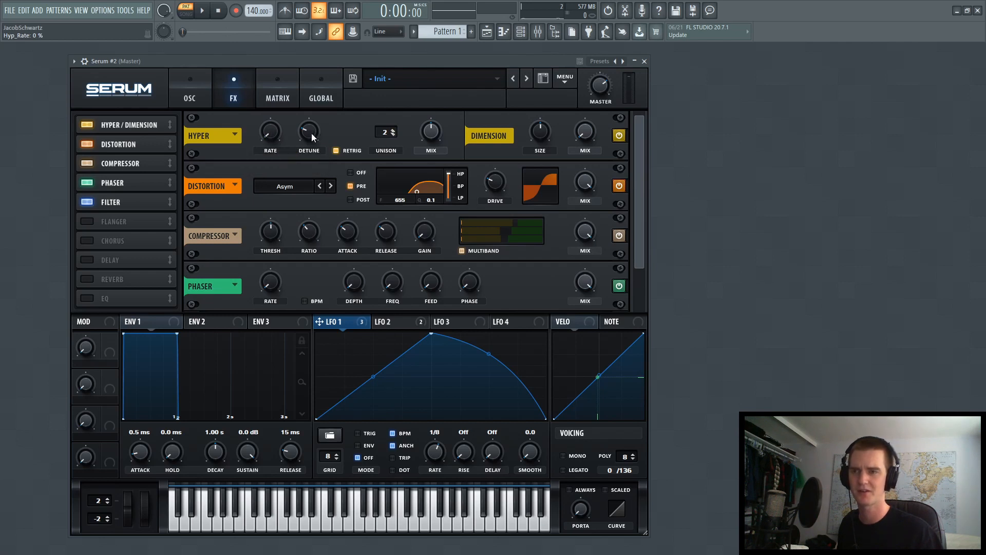
left_click_drag(311, 134, 292, 235)
Assign LFO 2 to the Hyper effect's detune with a modulation amount of about 15.
left_click(397, 327)
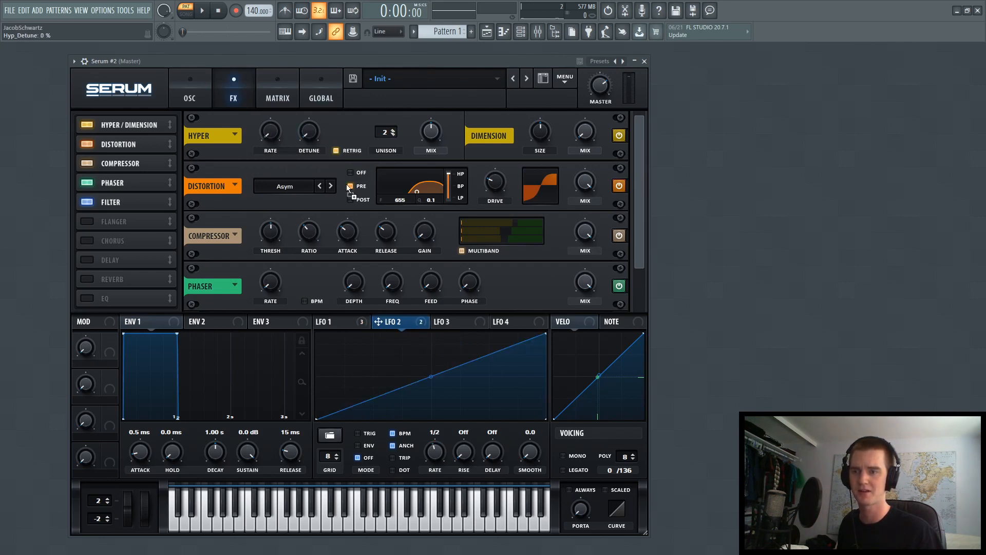
left_click_drag(305, 133, 288, 161)
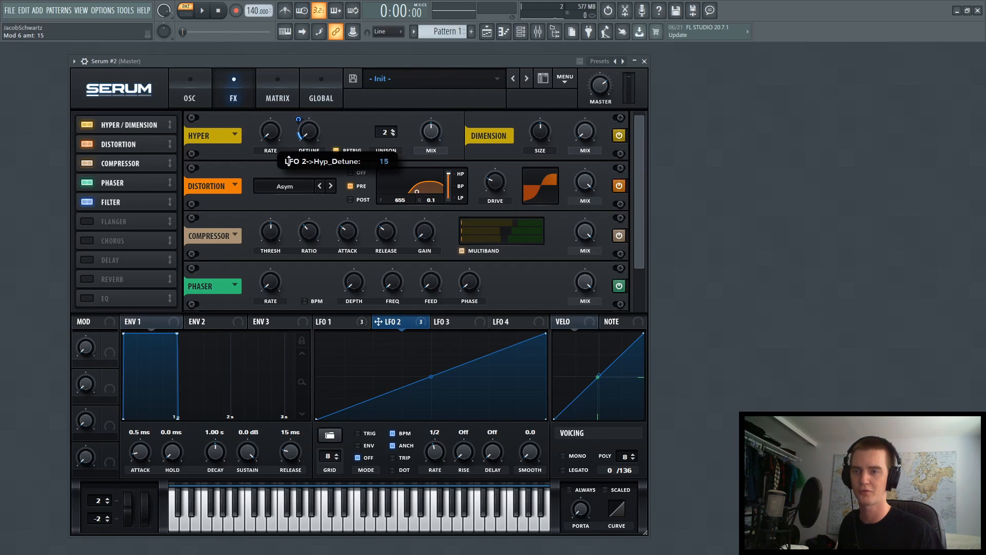
left_click_drag(289, 161, 290, 157)
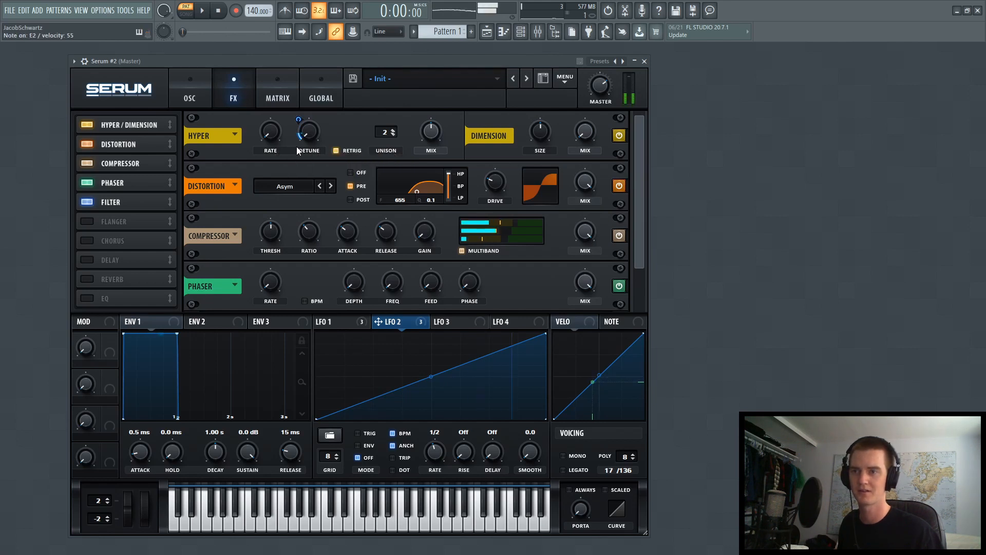
Set both LFO 2 and LFO 1 to Trig mode.
left_click_drag(642, 177, 649, 248)
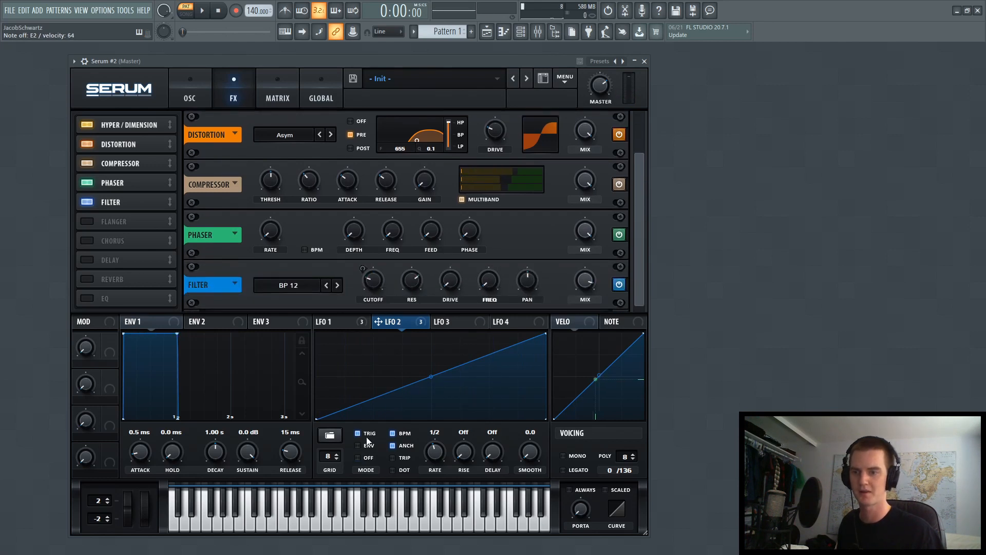
left_click(203, 91)
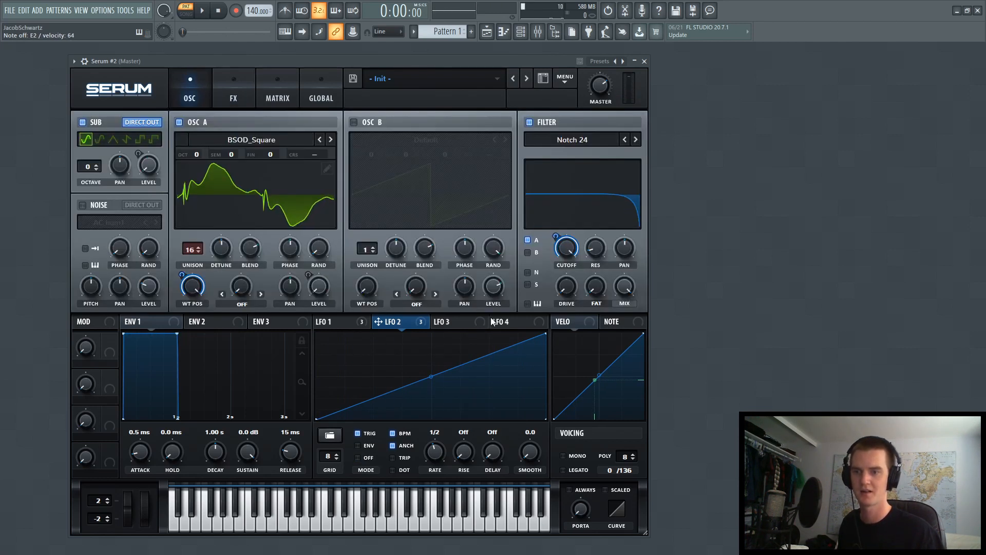
left_click(341, 322)
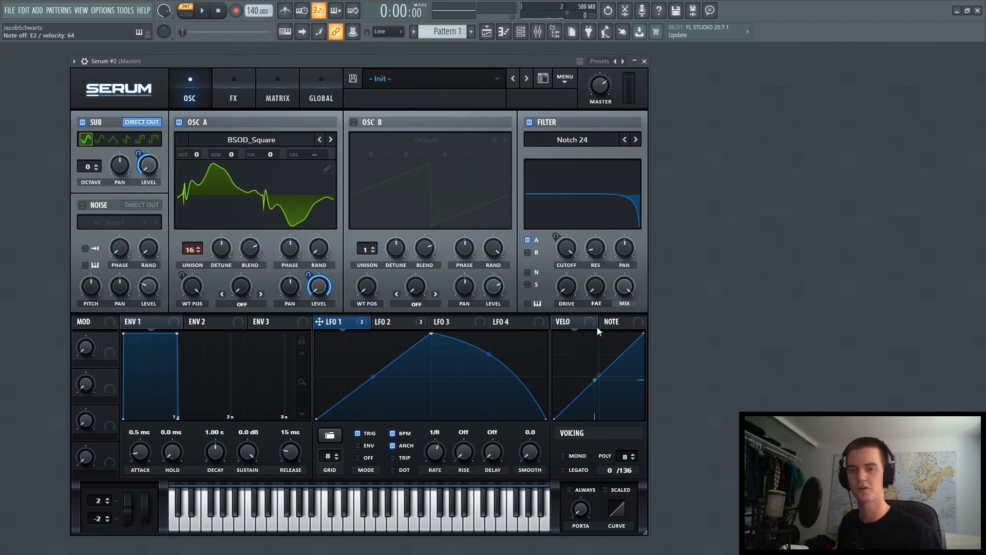
Turn off LFO 1's BPM sync, set its rate to 0.6 Hz, and assign the Note modulation source to that rate.
mouse_move(435, 452)
left_mouse_down()
mouse_move(435, 491)
mouse_move(436, 452)
left_mouse_up()
left_click(400, 434)
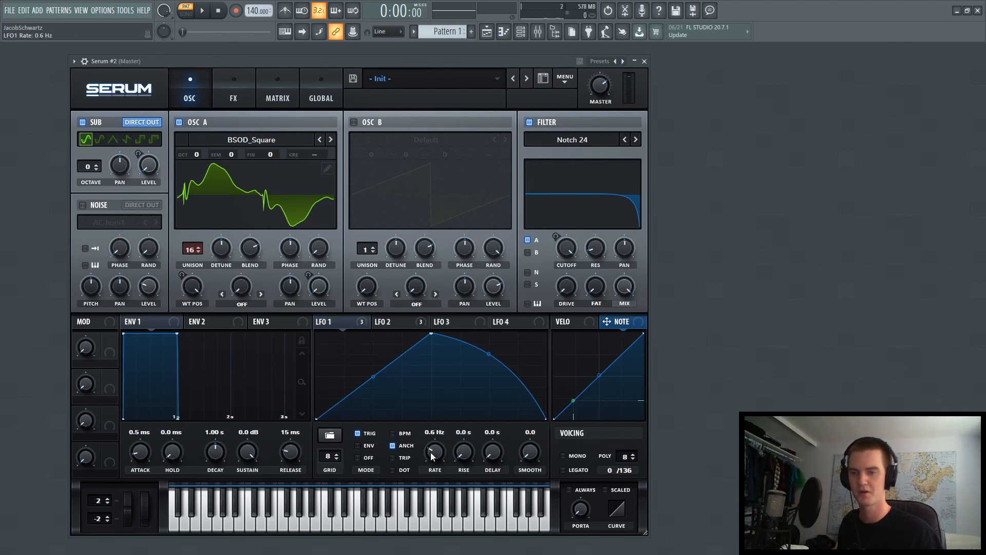
left_click_drag(431, 451, 425, 442)
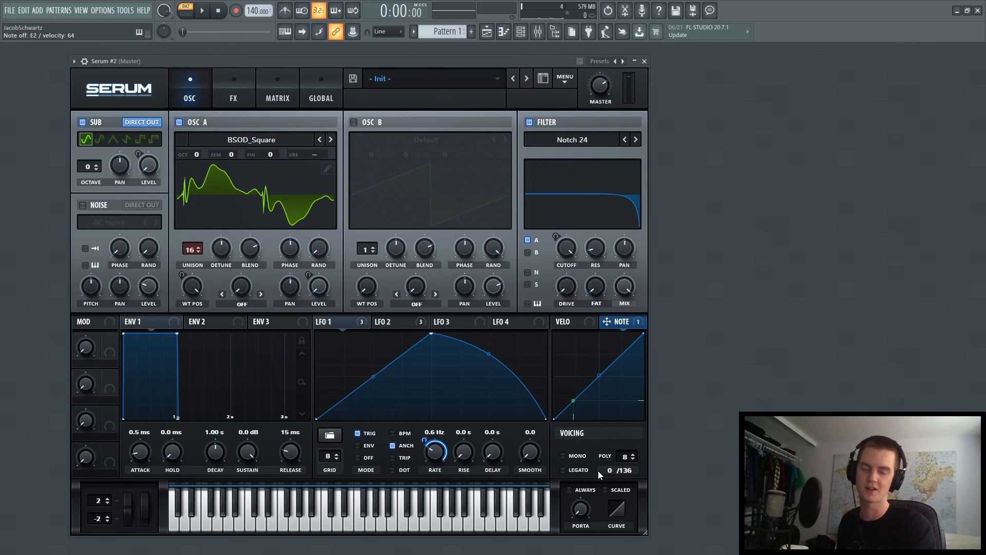
Set the voicing to mono and legato with always-on portamento and a portamento time of about 396 ms.
left_click(577, 456)
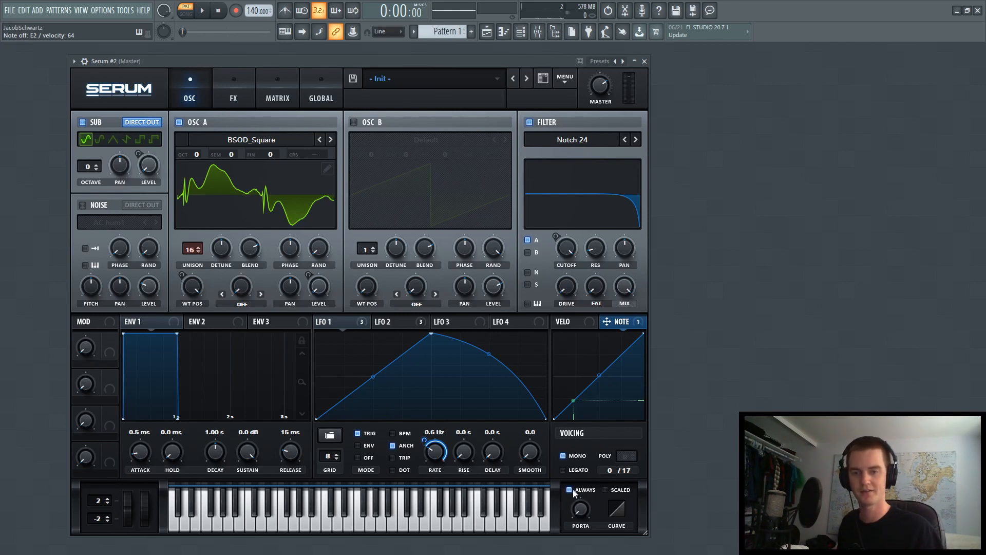
left_click_drag(579, 510, 599, 467)
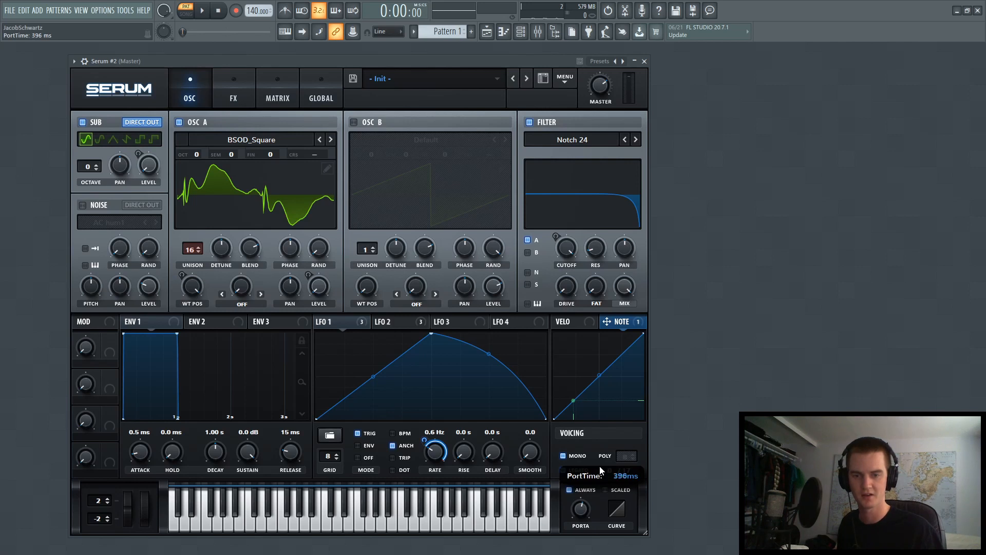
left_click_drag(599, 467, 600, 467)
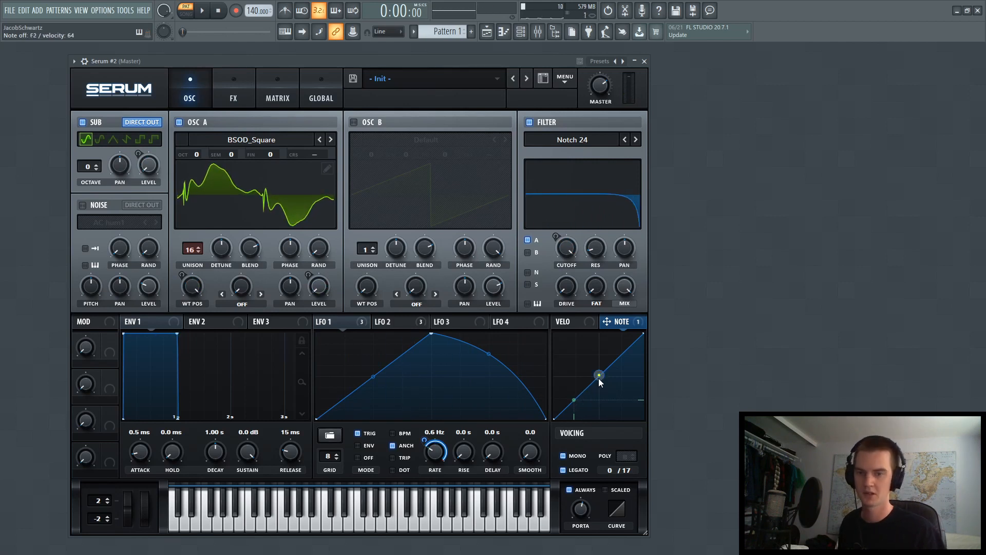
Add a zero-level point at the played note on the Note modulation curve and bend the rise above it upward.
double_click(575, 413)
left_click_drag(575, 414, 576, 424)
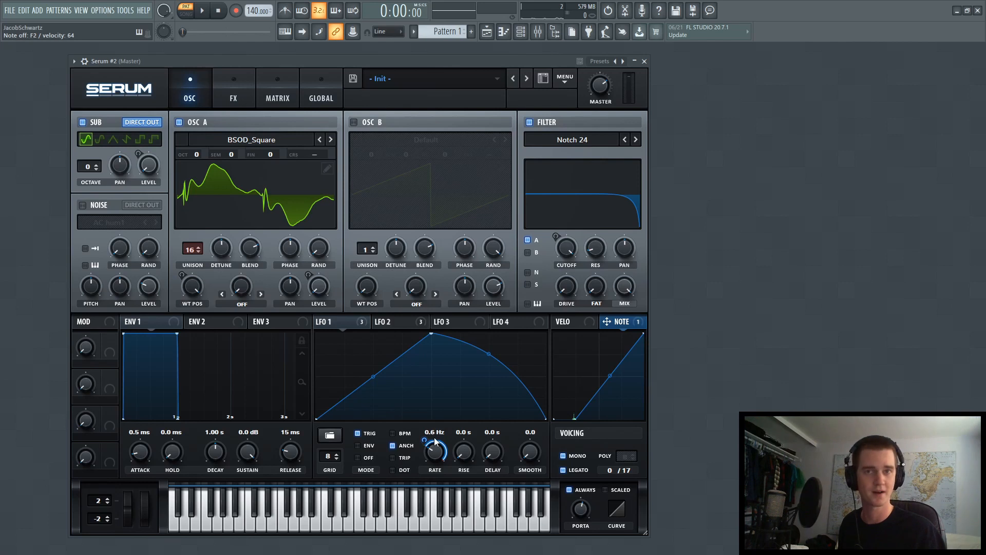
left_click_drag(610, 377, 608, 358)
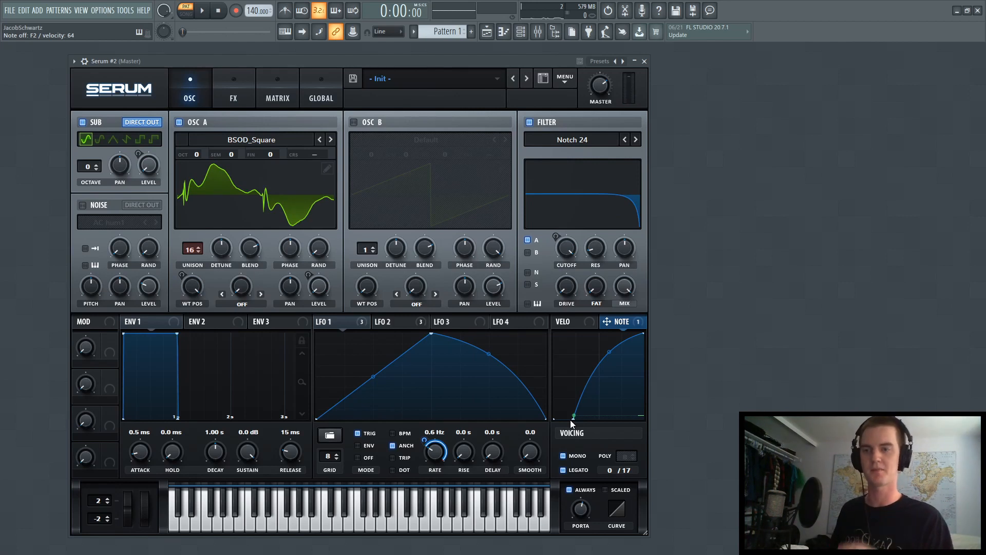
Enable Osc B, set Osc A's warp mode to FM (from B), and assign LFO 2 to the warp amount.
left_click(353, 122)
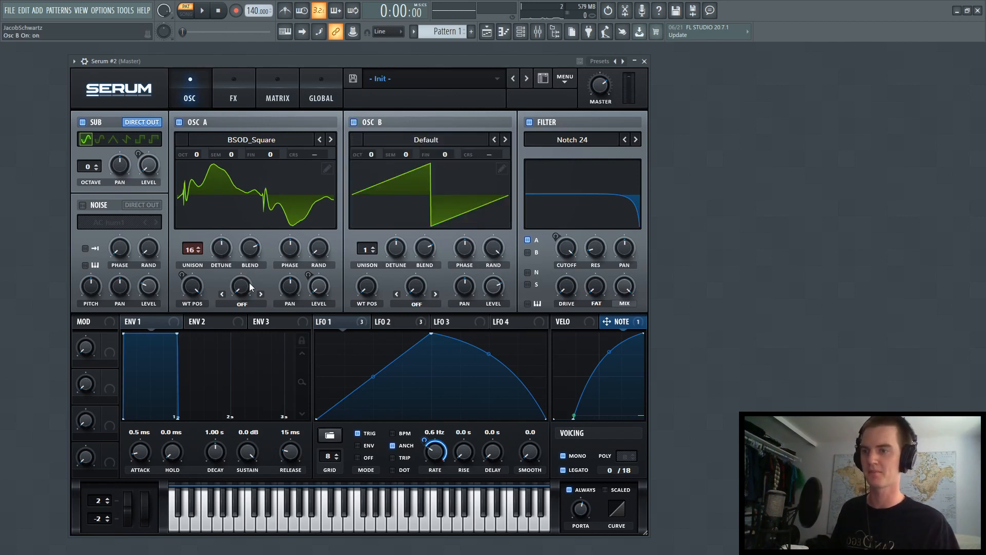
left_click(242, 304)
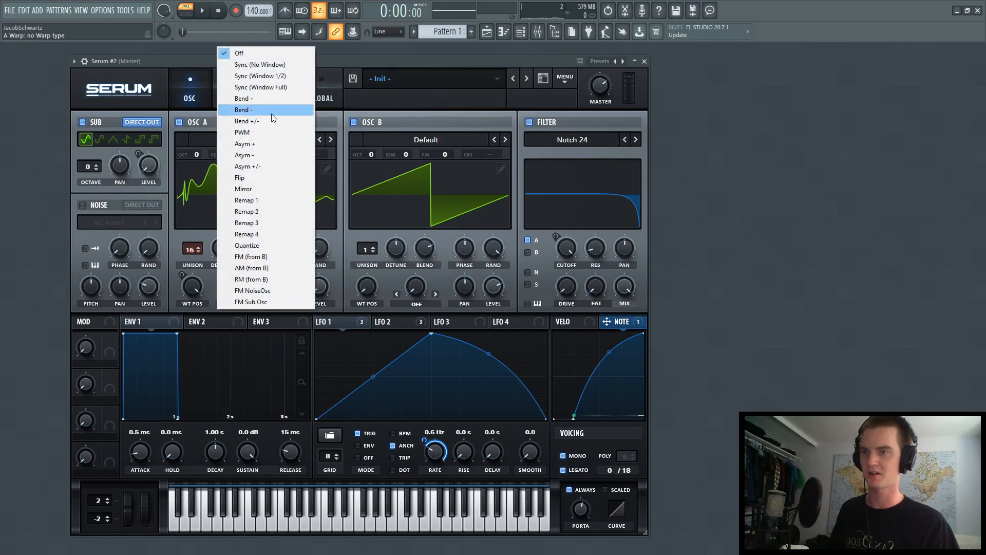
left_click(252, 257)
left_click(420, 329)
left_click_drag(253, 294, 241, 286)
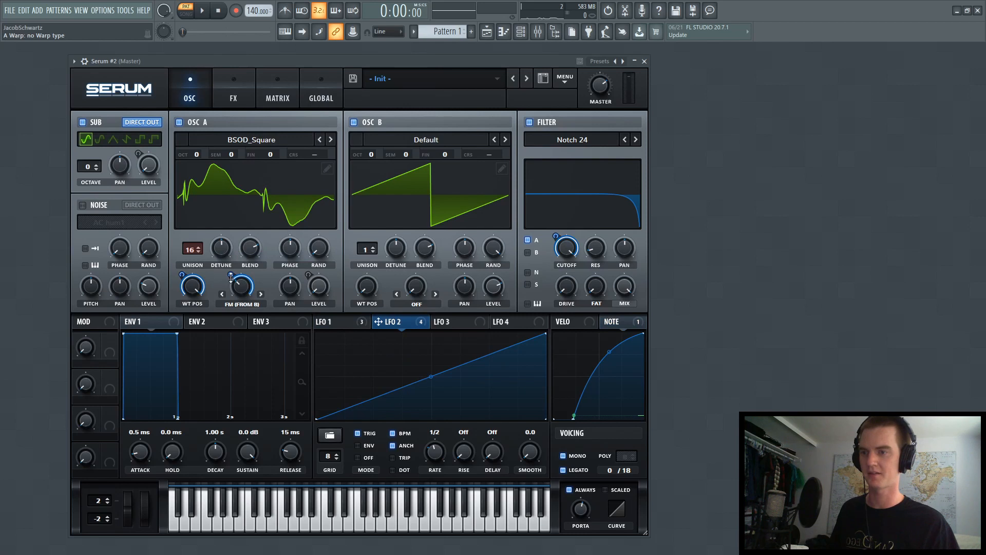
Raise Osc B by one octave and turn its level all the way down.
left_click_drag(371, 154, 373, 144)
left_click_drag(493, 287, 491, 444)
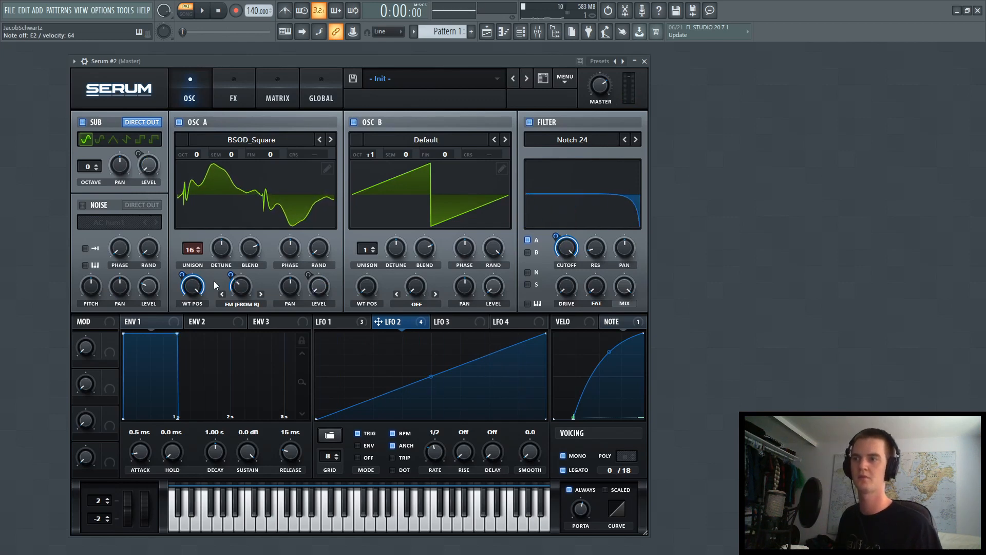
left_click(222, 103)
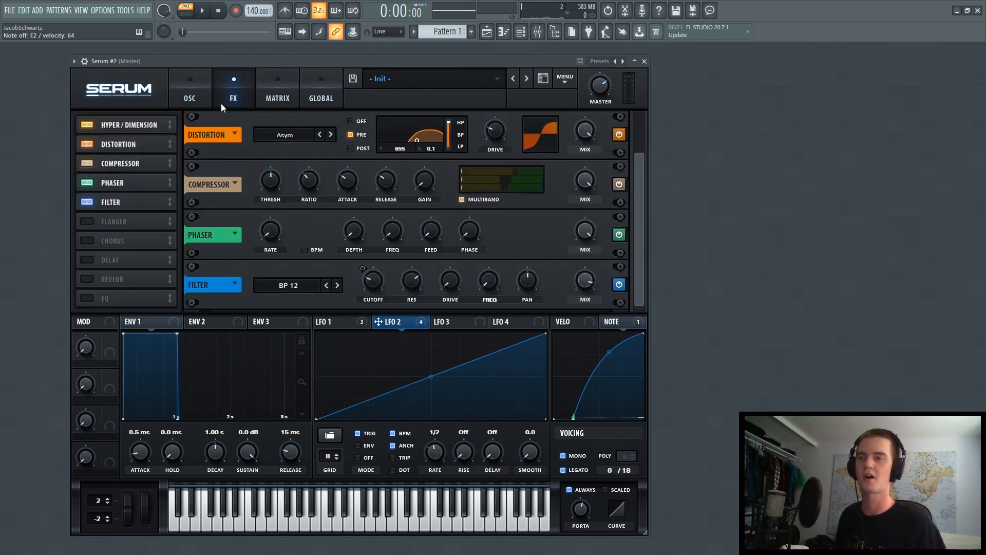
left_click(189, 105)
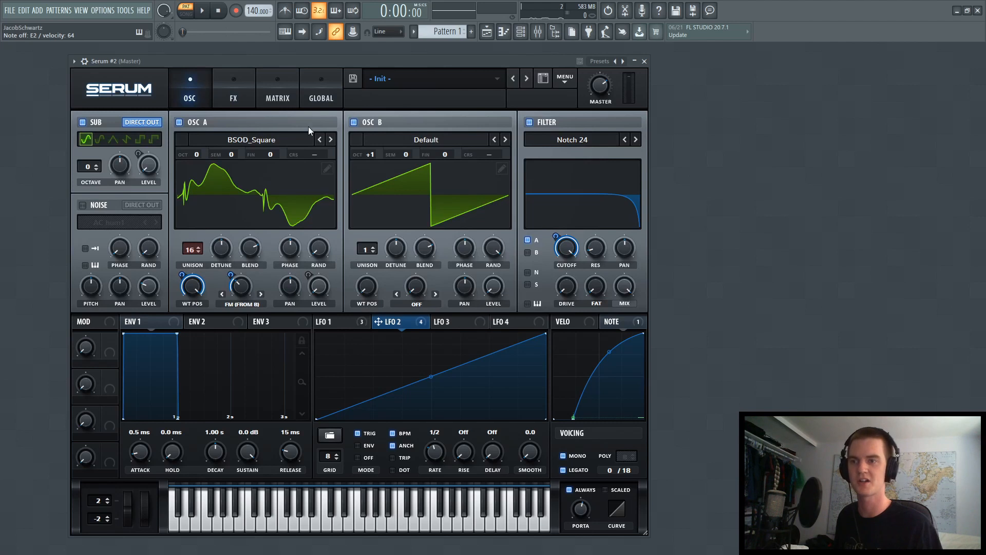
Change Osc A's wavetable to MB Triangle (Metal) and set Osc B's unison to 16 voices.
left_click(331, 140)
left_click(331, 140)
left_click(332, 140)
left_click(331, 140)
left_click(332, 140)
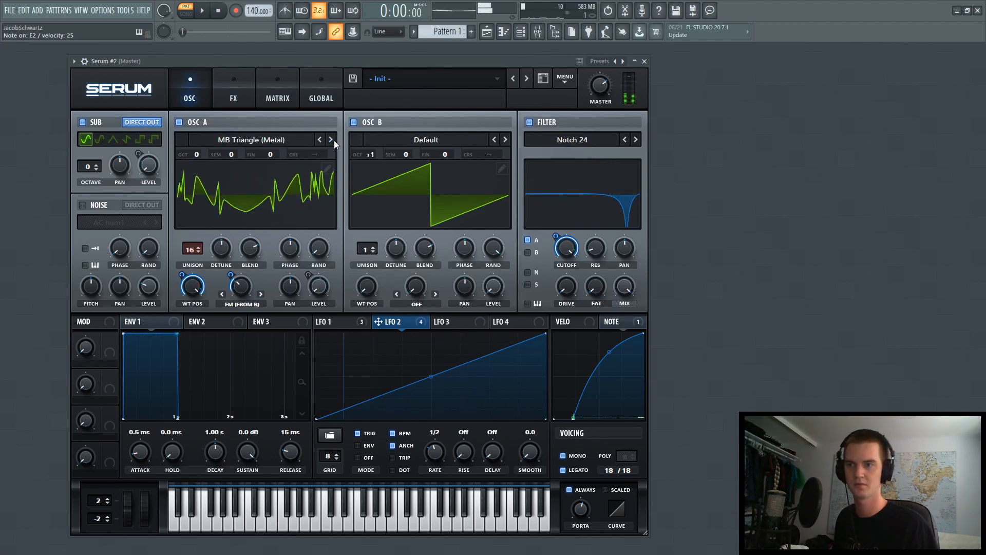
left_click(333, 139)
left_click(320, 140)
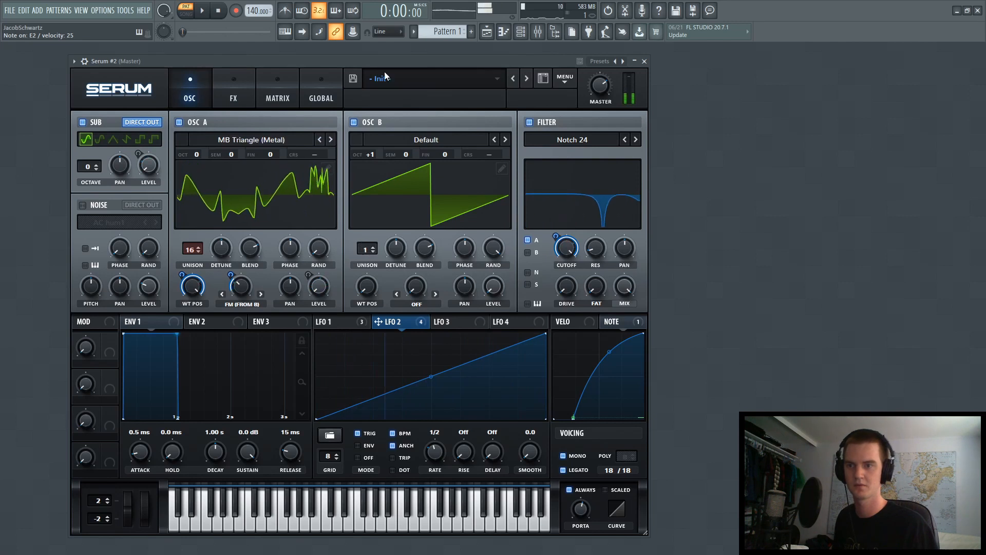
left_click_drag(359, 251, 384, 73)
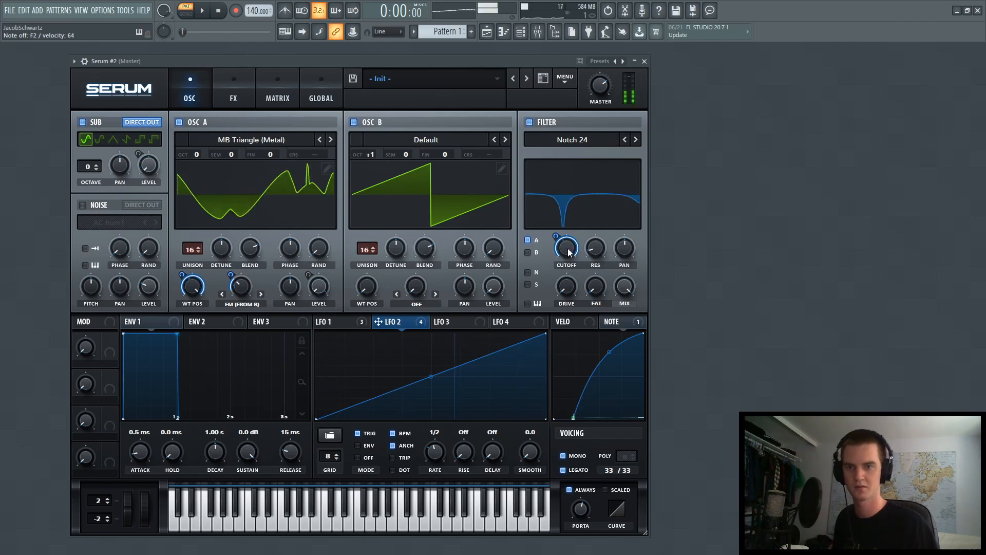
Adjust the amount of LFO 1 modulation on the effects filter's cutoff.
left_click(234, 98)
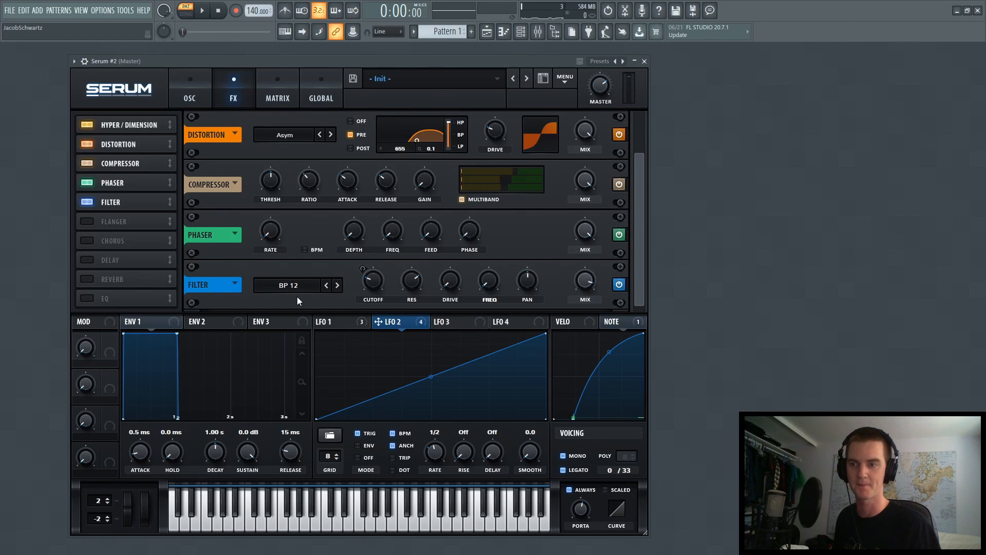
left_click(346, 323)
left_click_drag(363, 269, 363, 274)
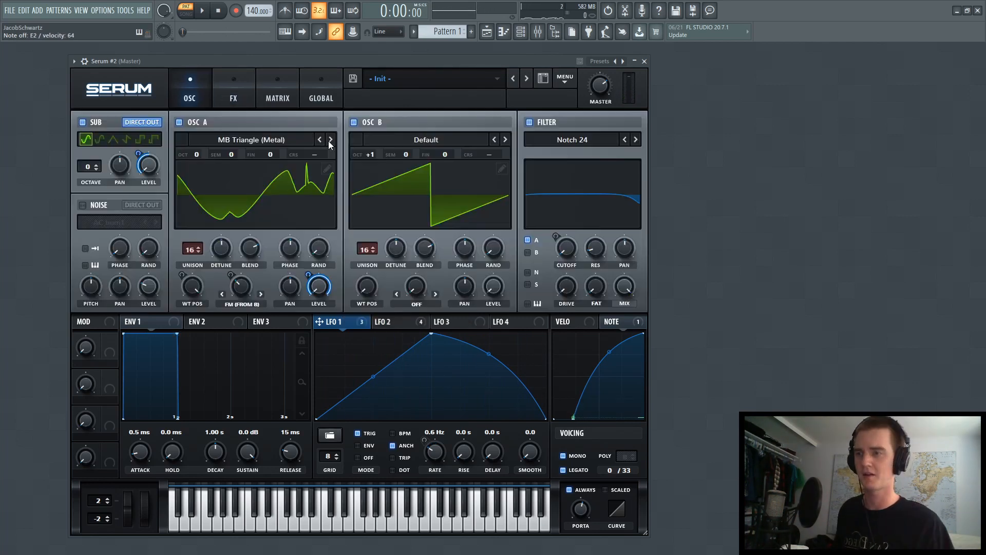
Try raising the Notch 24 filter's base cutoff to 83 Hz and above, and lower it back down.
left_click_drag(568, 249, 567, 205)
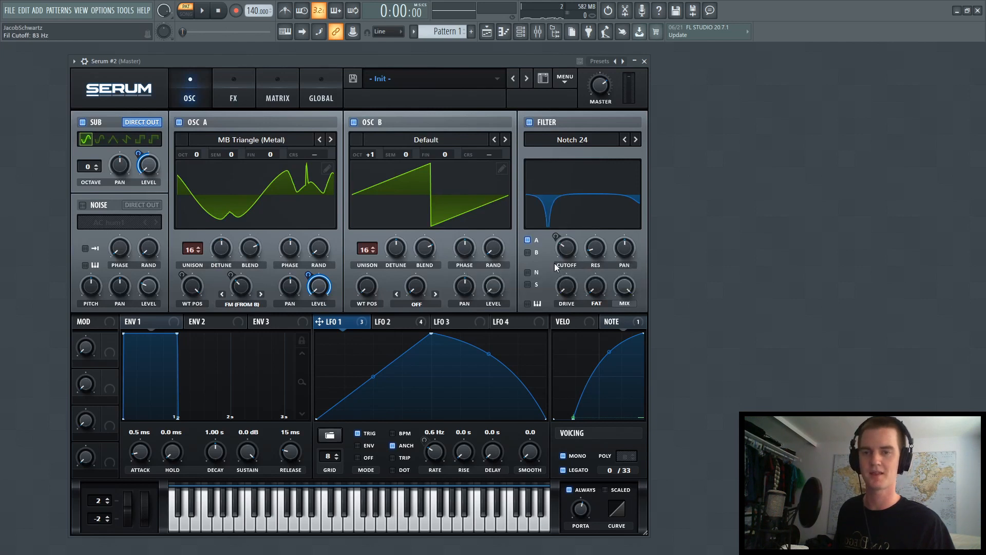
left_click(449, 322)
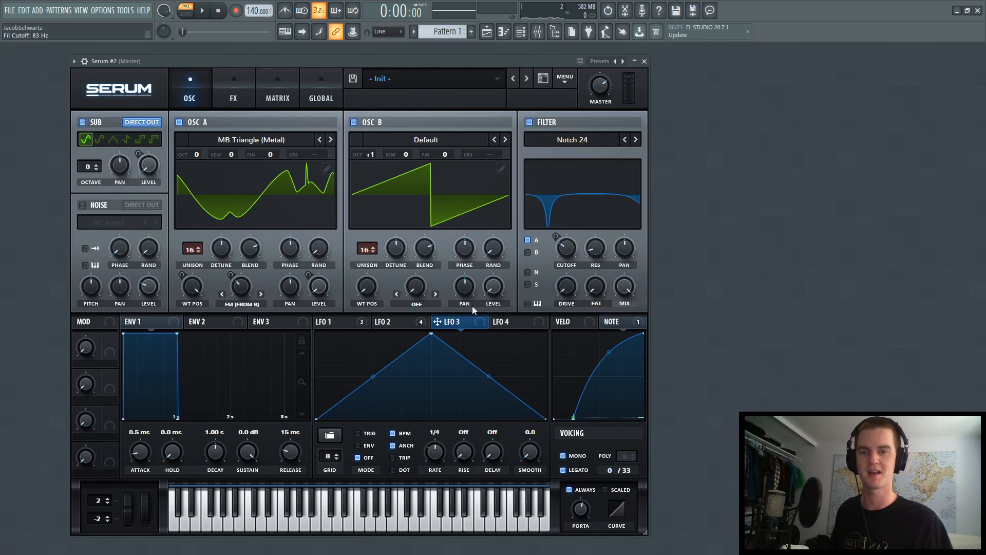
left_click_drag(600, 235, 593, 267)
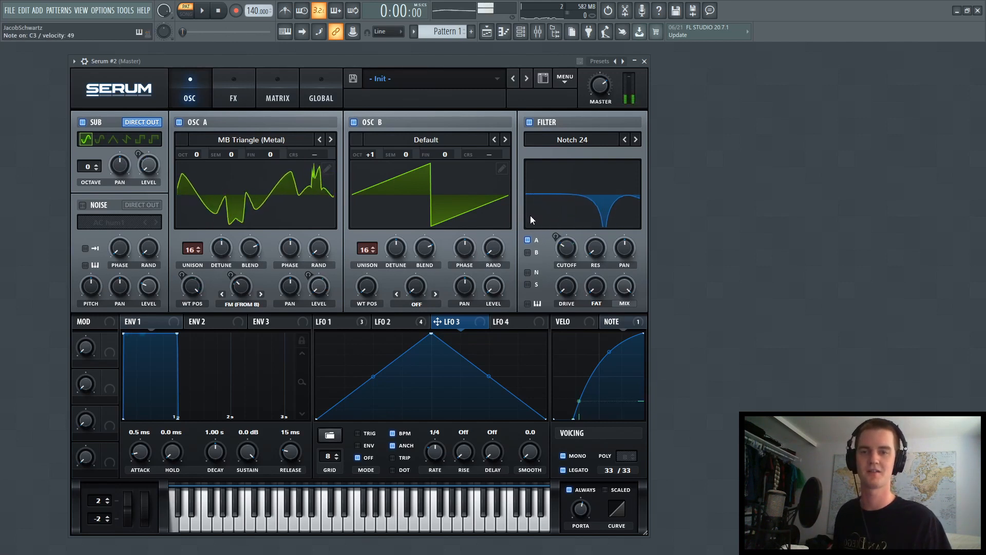
left_click_drag(567, 248, 570, 304)
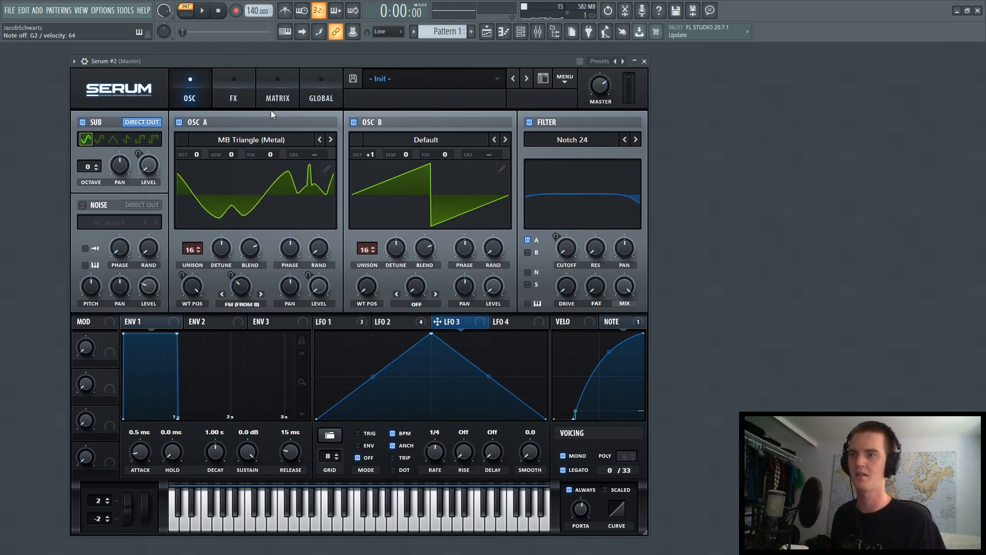
Enable the EQ effect, set its low band to a peak shape, and assign LFO 1 to that band's frequency.
left_click(288, 95)
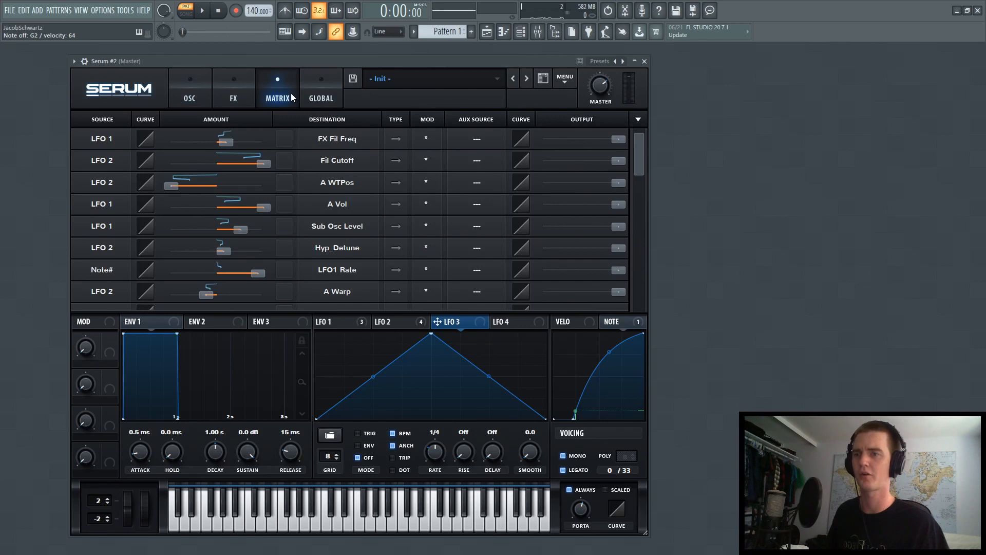
left_click(233, 97)
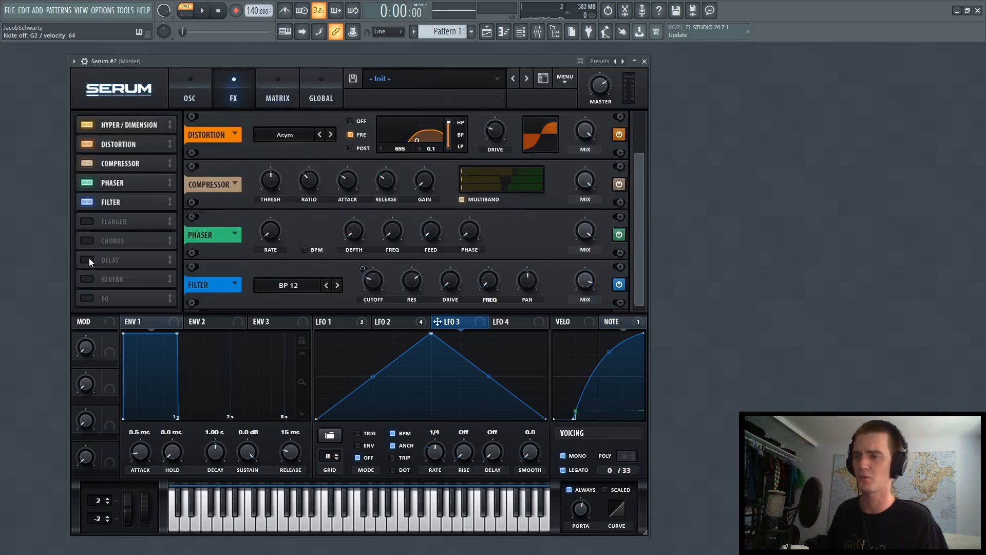
left_click(85, 298)
left_click(367, 285)
left_click(350, 323)
left_click_drag(356, 295, 271, 280)
Turn the EQ's low band into a deep cut at 393 Hz and move the EQ ahead of the Filter in the effects chain.
left_click_drag(337, 283, 339, 261)
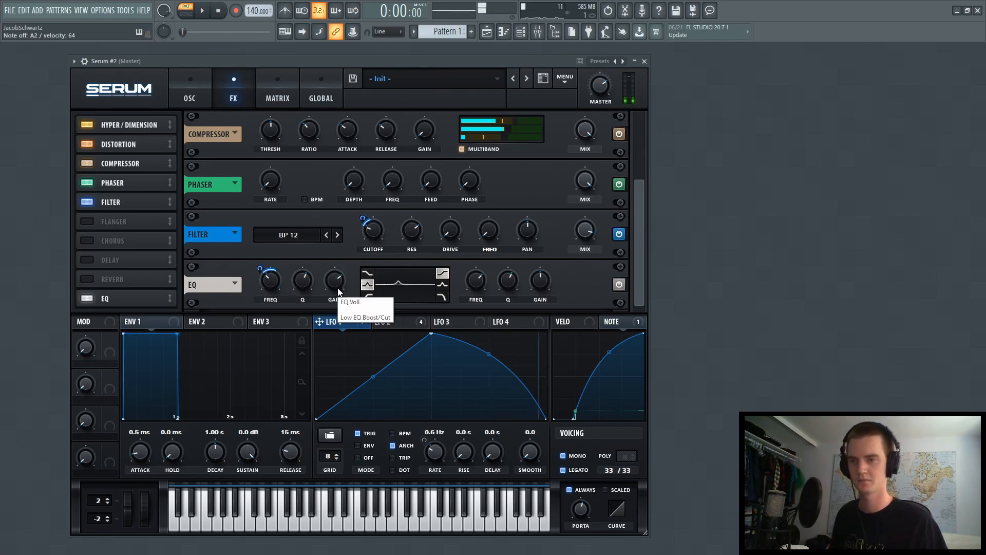
left_click_drag(274, 282, 279, 253)
left_click_drag(332, 286, 315, 370)
mouse_move(274, 280)
left_mouse_down()
mouse_move(269, 320)
mouse_move(292, 306)
mouse_move(270, 266)
left_mouse_up()
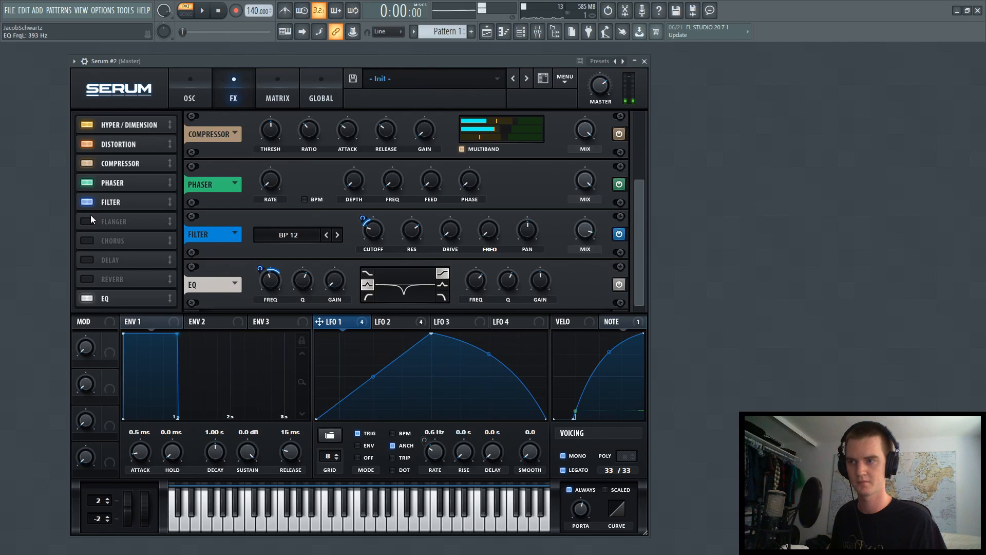
left_click_drag(105, 299, 105, 203)
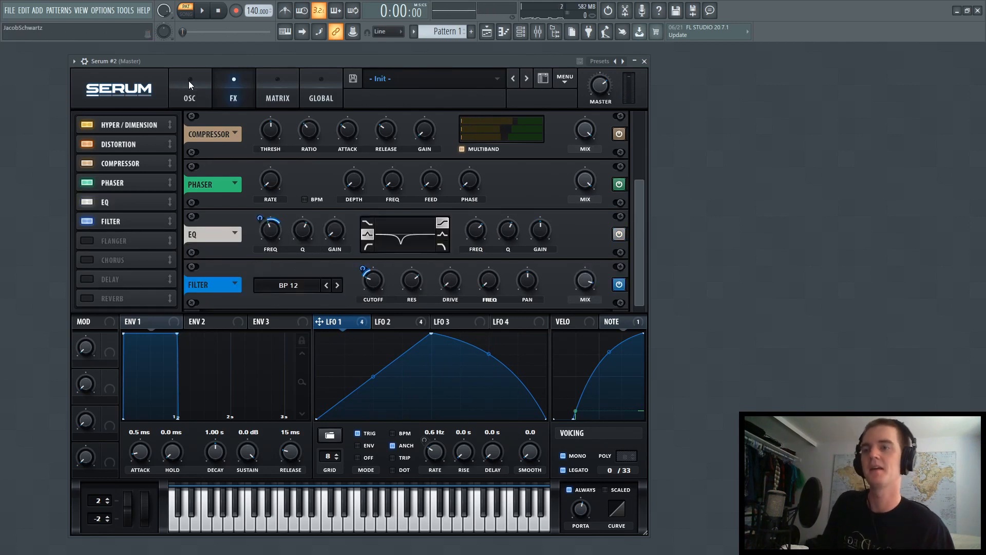
left_click(189, 84)
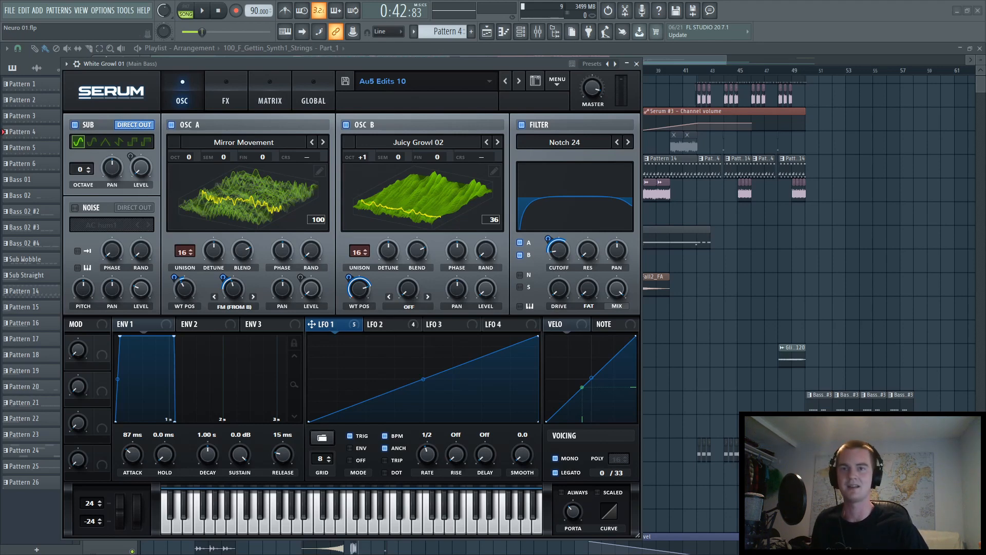
Play the Neuro 01 arrangement briefly and reopen the White Growl 01 instrument from the channel rack.
left_click(637, 64)
key("space")
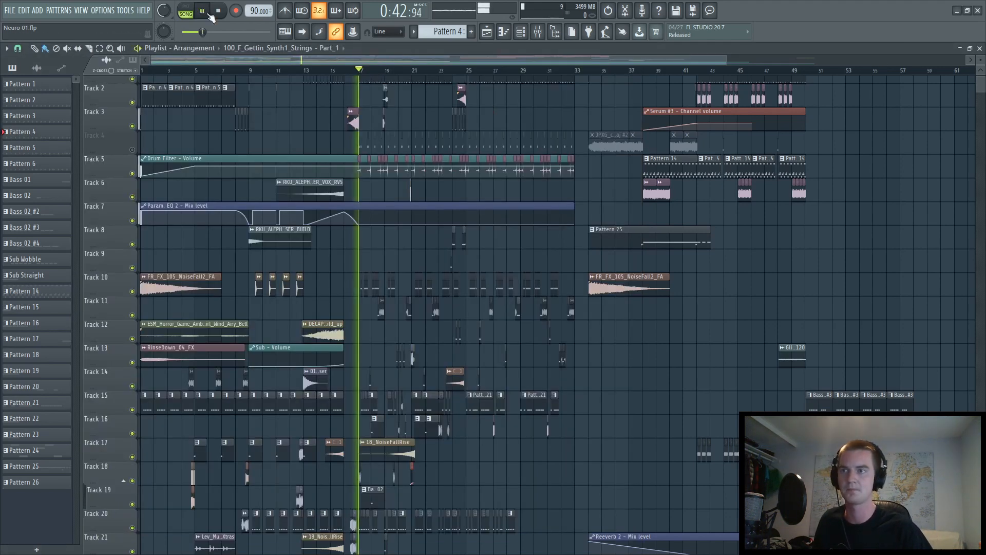
key("space")
left_click(511, 35)
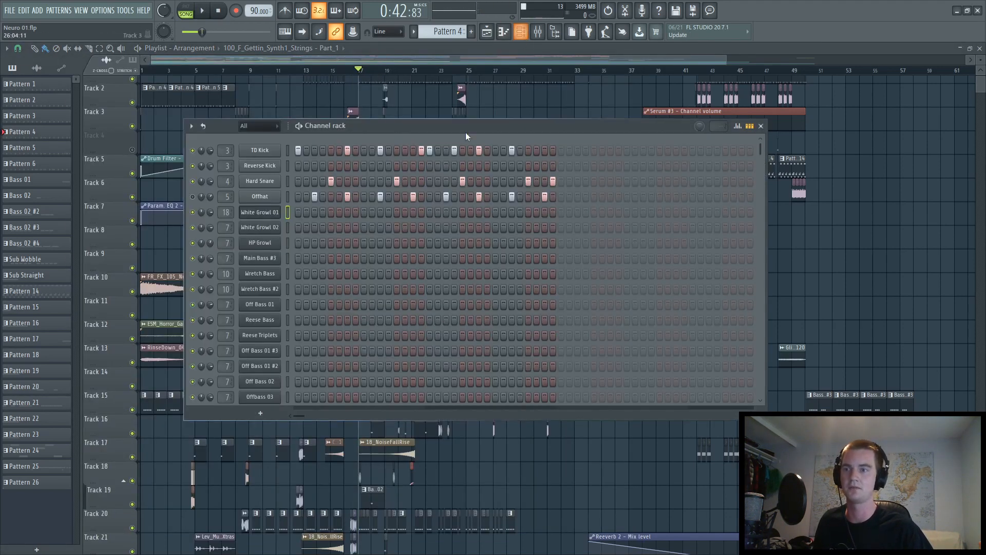
left_click(267, 213)
mouse_move(333, 63)
left_mouse_down()
mouse_move(365, 57)
mouse_move(350, 59)
left_mouse_up()
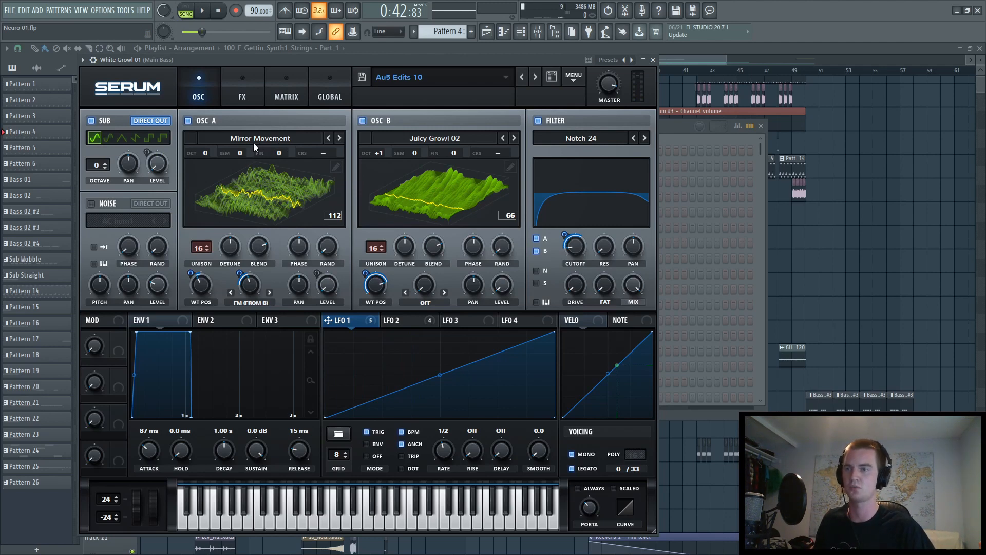
Switch Osc B off to audition Osc A's Mirror Movement wavetable alone, and switch Osc B back on.
left_click(362, 121)
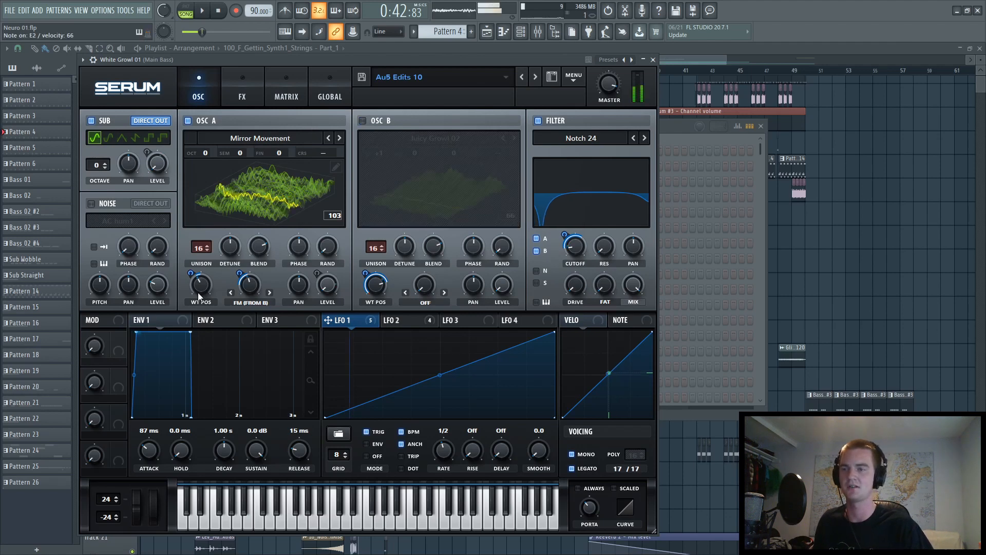
mouse_move(202, 272)
left_click_drag(201, 272, 202, 315)
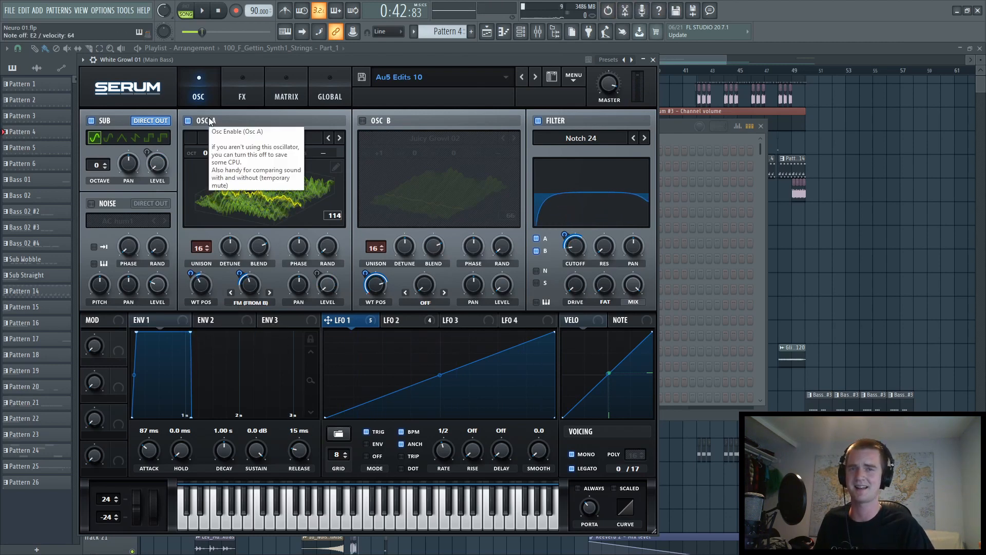
left_click(379, 122)
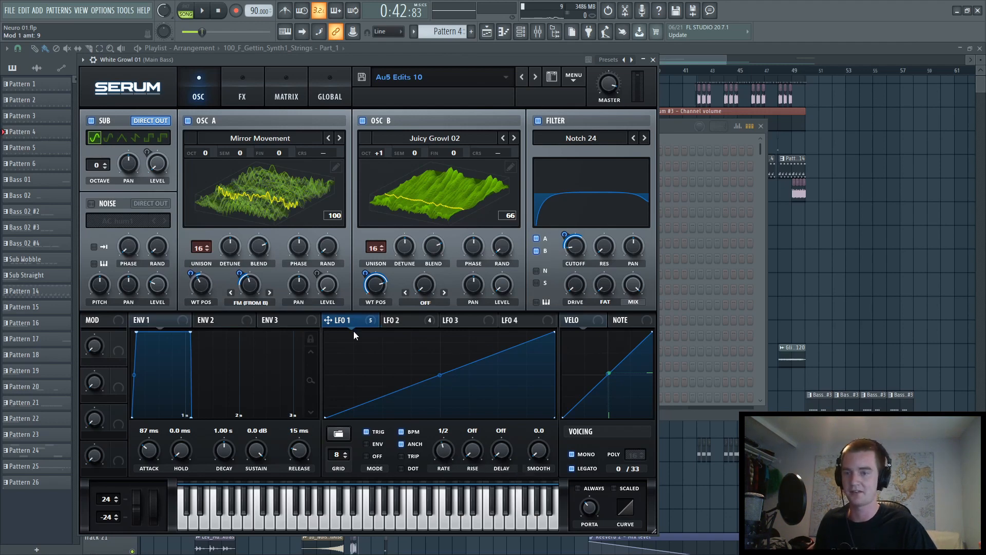
Inspect LFO 2's curve, return to LFO 1, and set Osc B's wavetable position to 200.
left_click(409, 324)
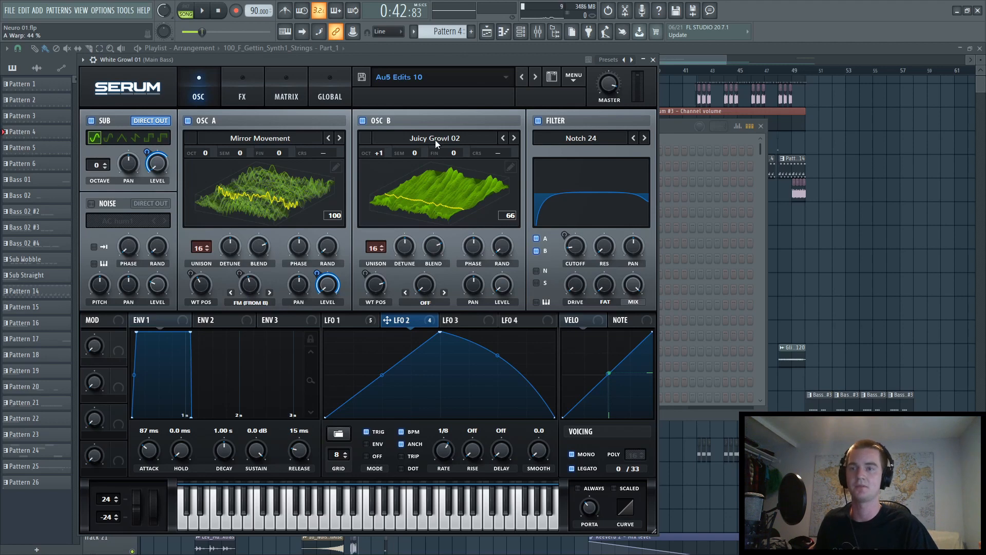
mouse_move(379, 297)
left_mouse_down()
mouse_move(379, 278)
mouse_move(379, 297)
left_mouse_up()
left_click(364, 322)
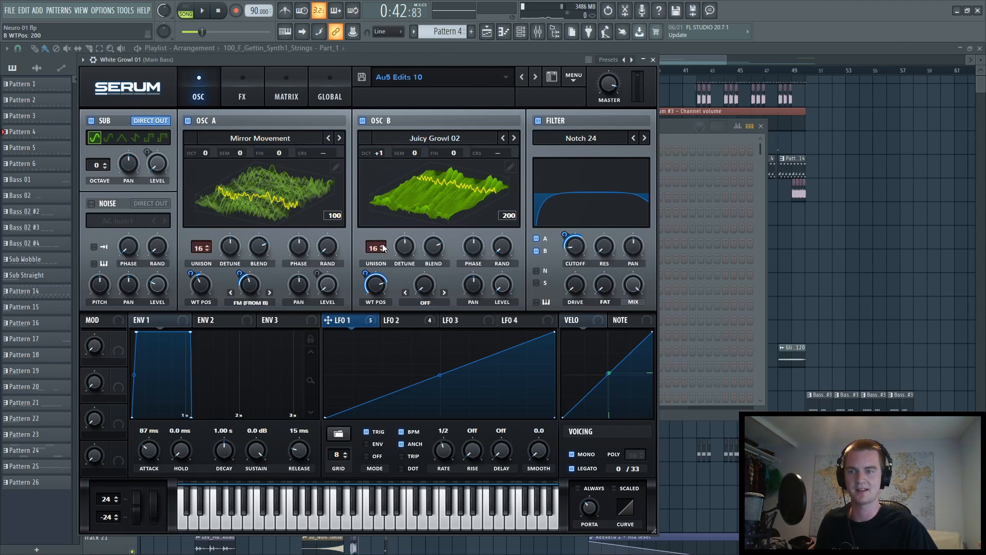
Check the global unison settings, and toggle Osc B off and on while reviewing Osc A's FM (from B) warp.
left_click(337, 98)
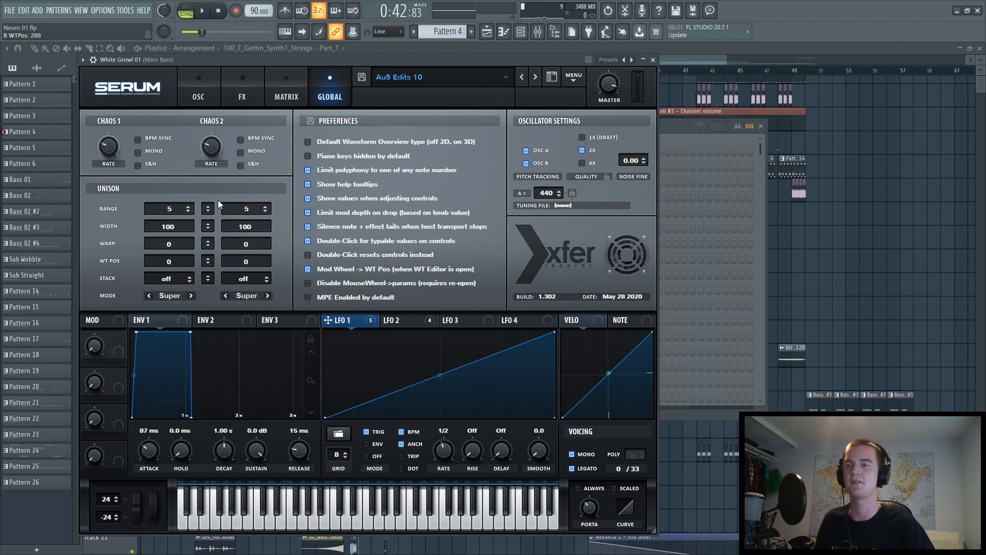
left_click(209, 93)
left_click(378, 120)
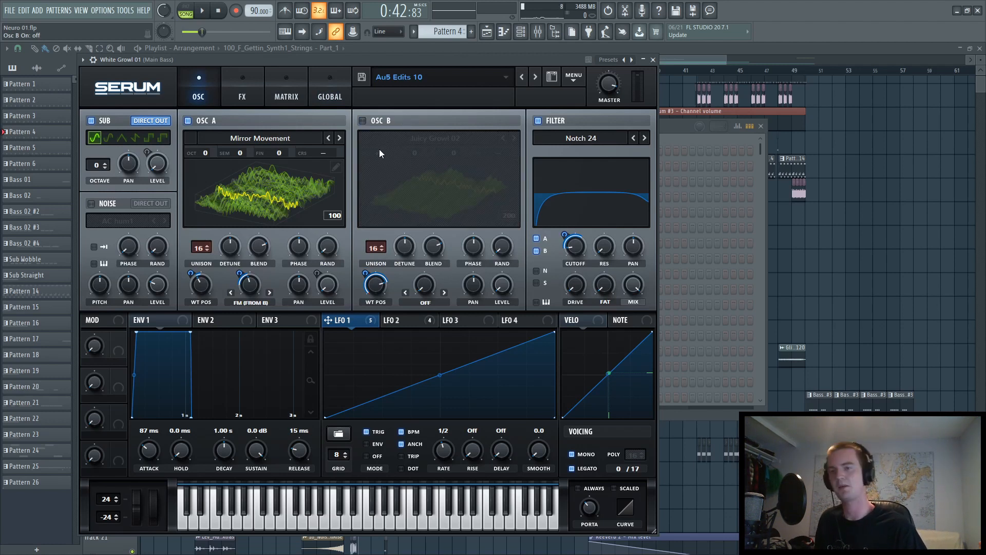
left_click(363, 121)
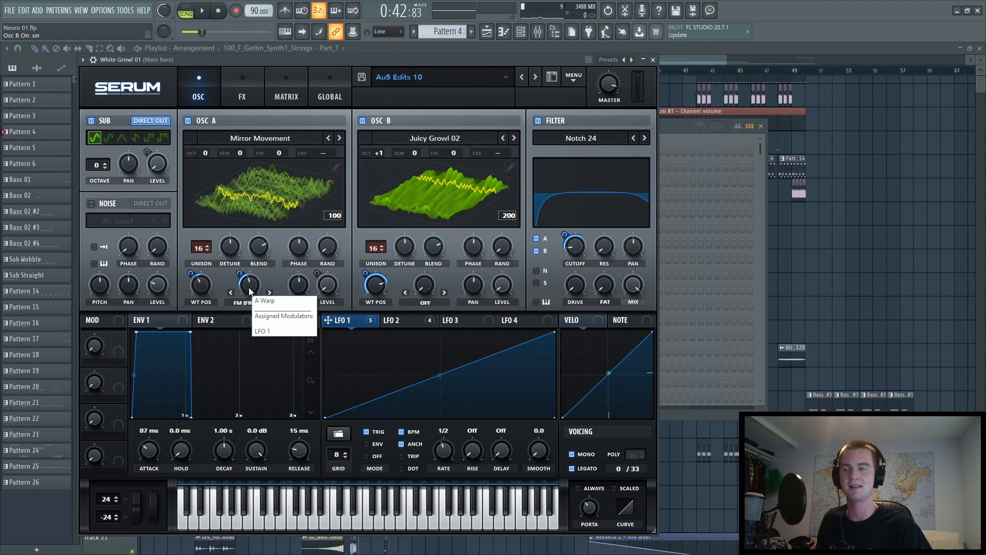
mouse_move(248, 286)
left_mouse_down()
mouse_move(242, 330)
mouse_move(252, 261)
mouse_move(251, 287)
left_mouse_up()
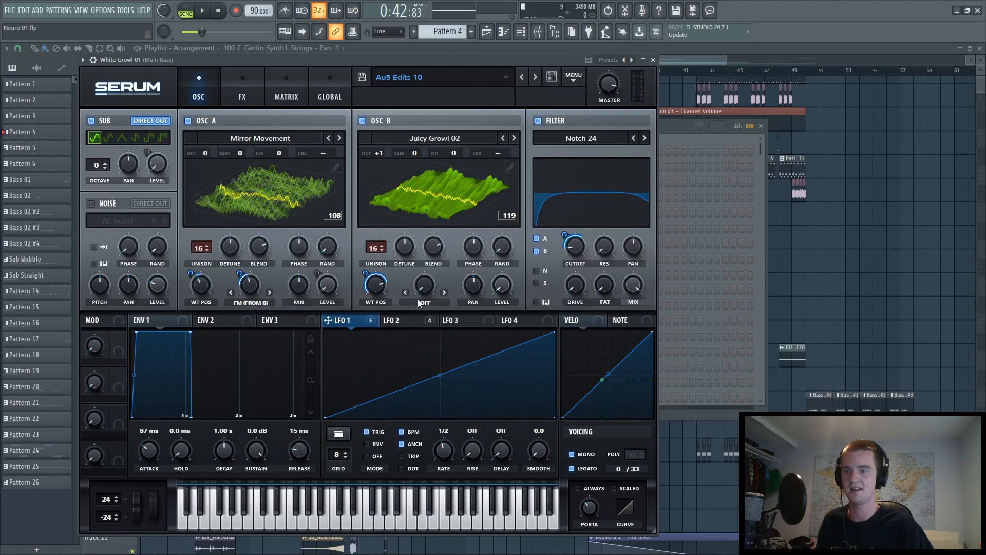
Review White Growl 01's effects chain, including its distortion, multiband compressor, phaser and band-pass filter.
left_click(242, 92)
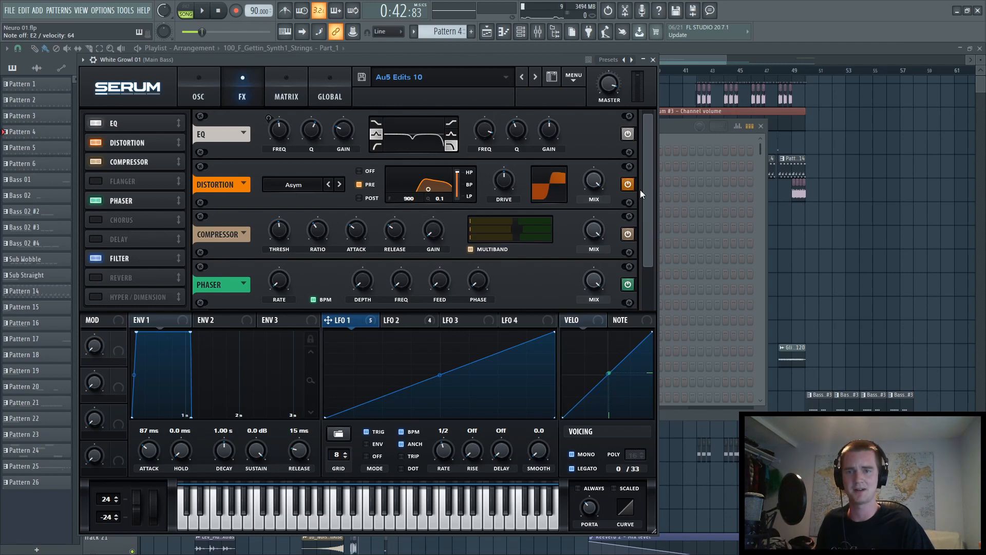
scroll(641, 189, "down", 2)
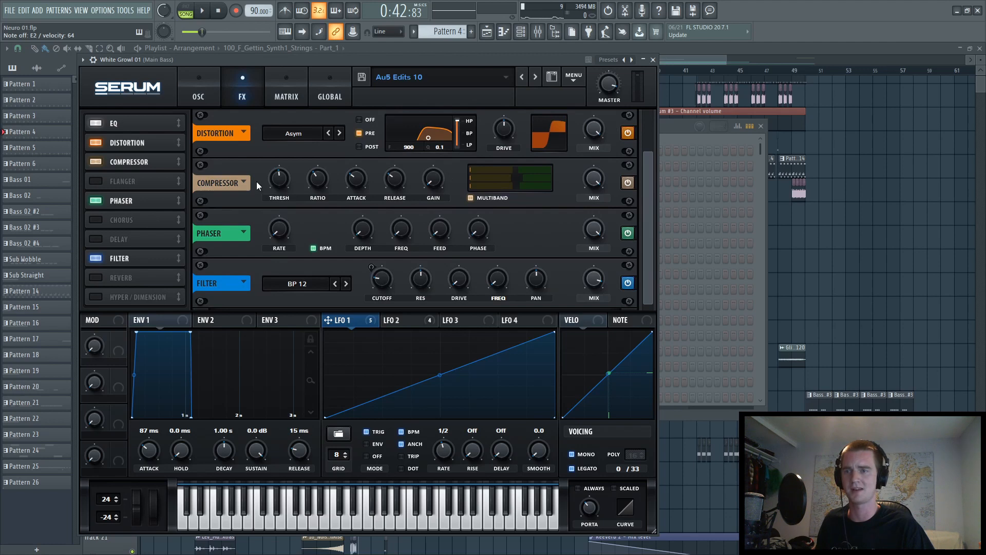
mouse_move(525, 176)
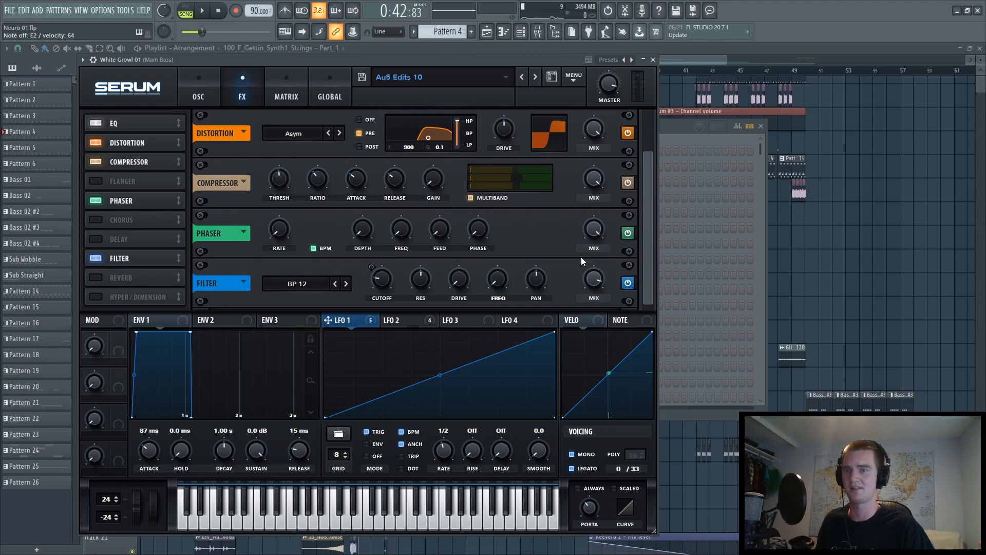
Set LFO 2's modulation amount on the effects filter's cutoff to 30.
left_click(399, 324)
mouse_move(372, 267)
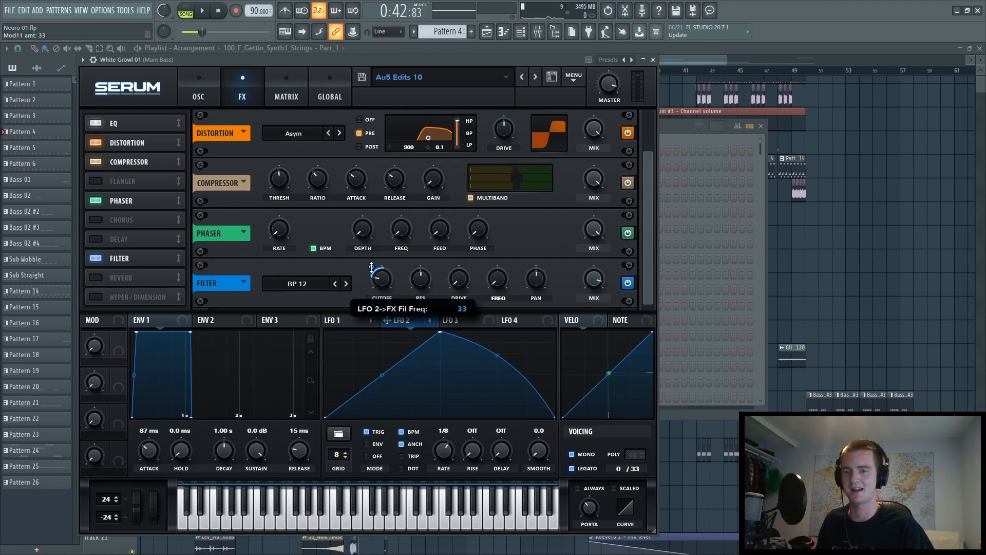
left_click_drag(372, 268, 371, 269)
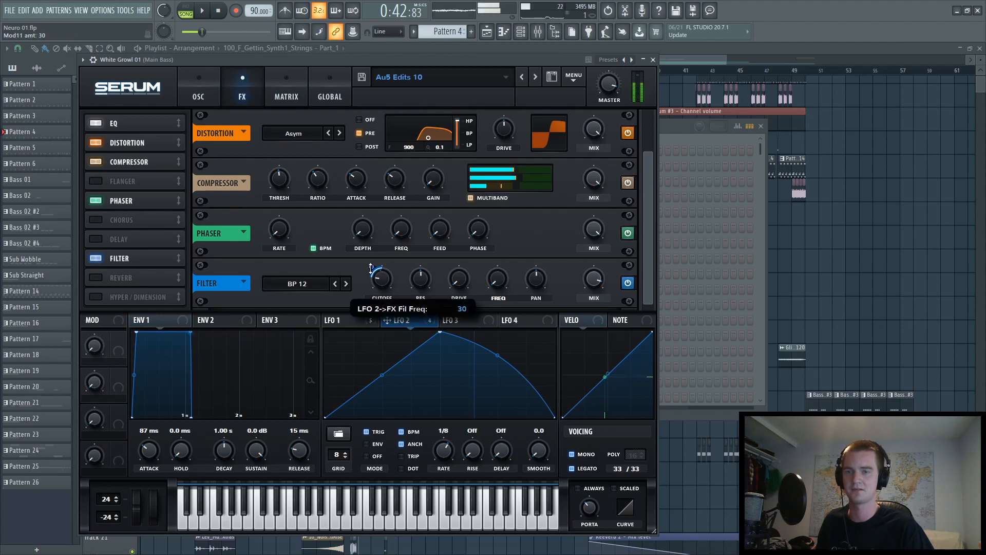
Return to the oscillator view and compare LFO 1's and LFO 2's curves and their modulation targets.
left_click(192, 92)
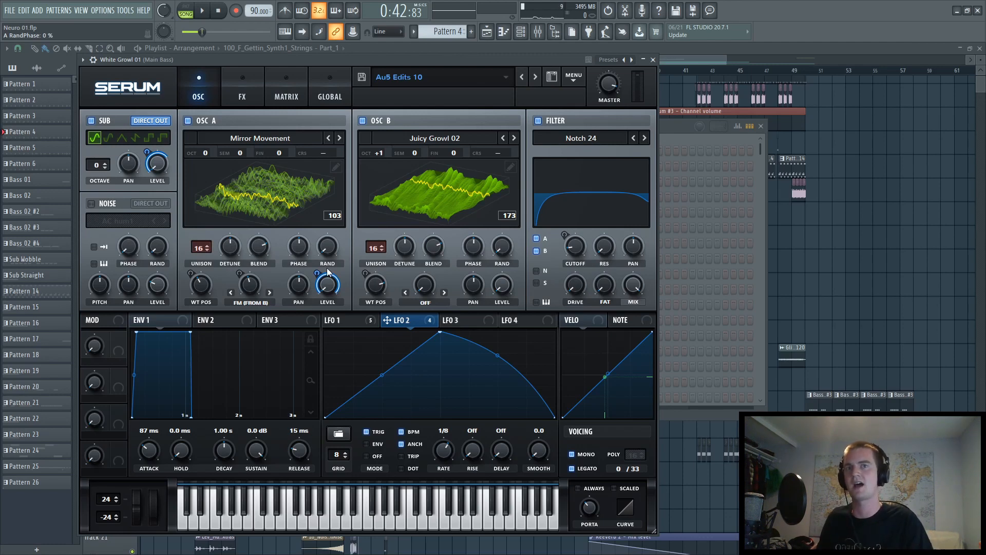
left_click(358, 322)
left_click(404, 321)
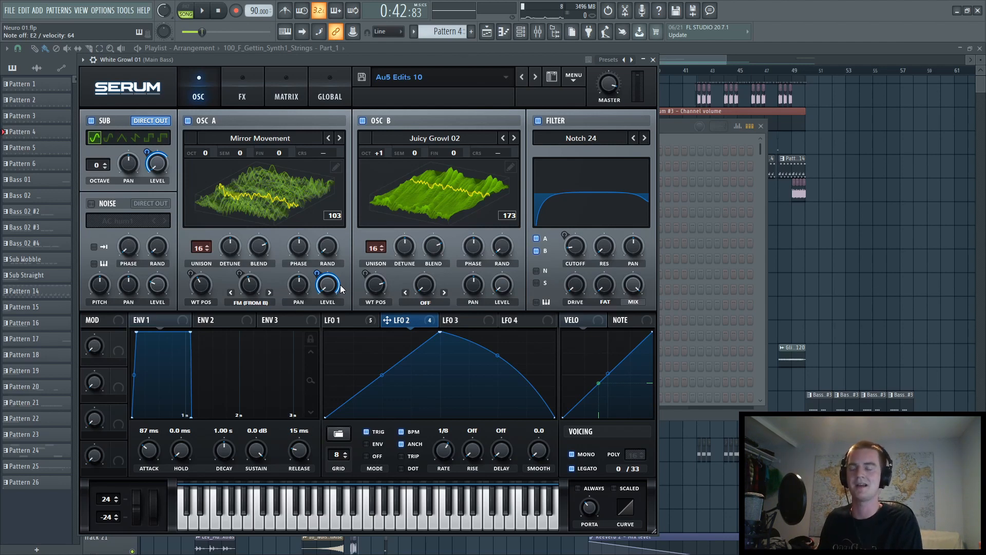
Open the mixer, check the Main Bass parametric EQ, and select the Bass Master track.
left_click(538, 32)
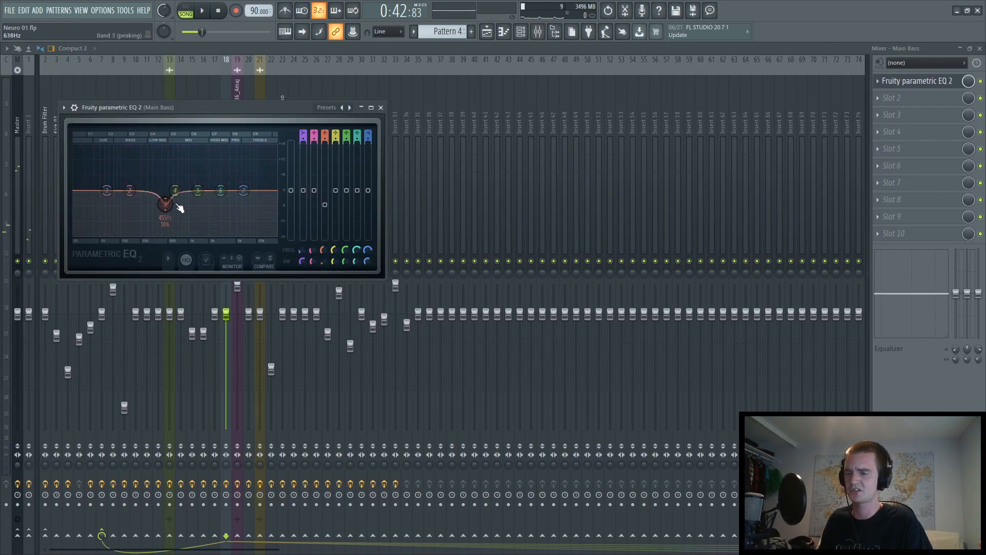
left_click(194, 49)
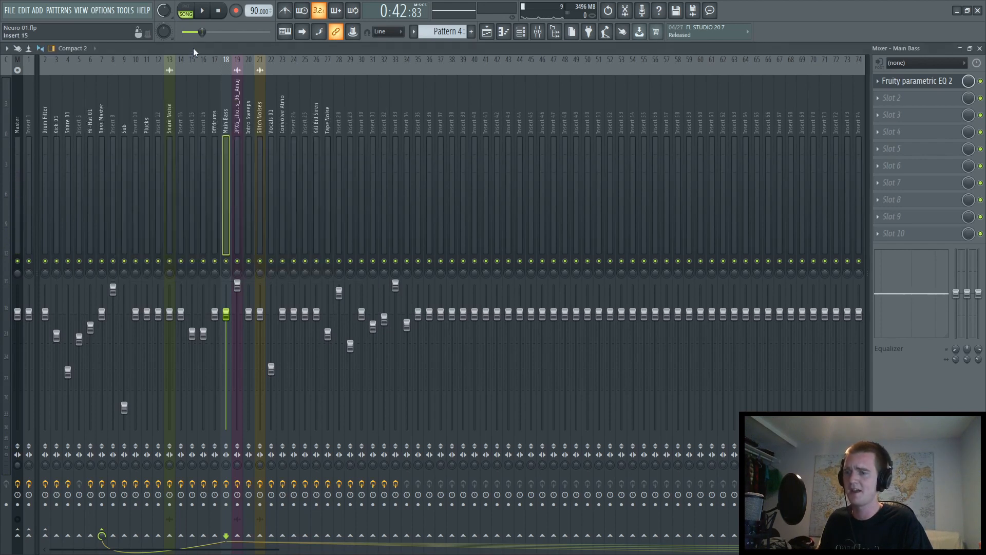
left_click(103, 188)
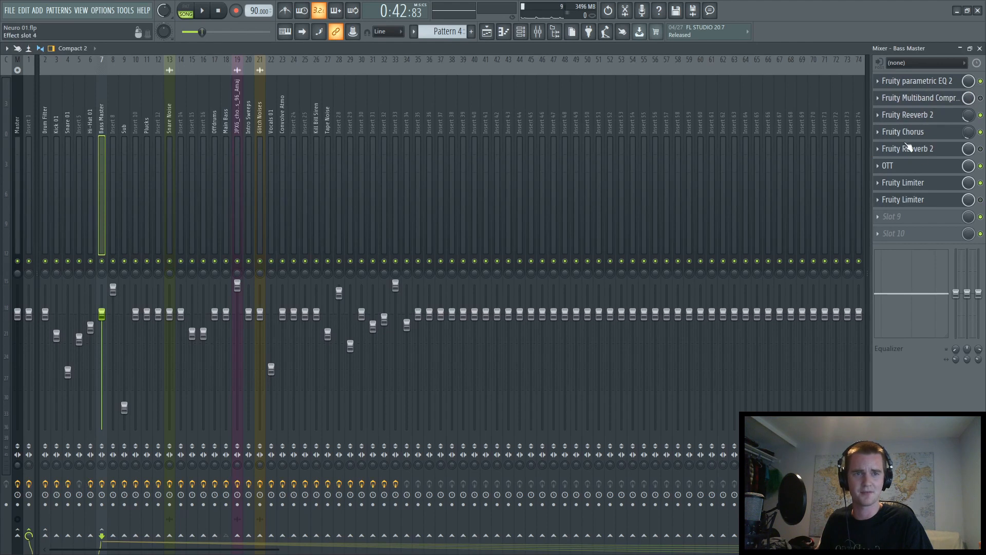
Inspect the Bass Master's effects, including its parametric EQ, chorus, reverb, limiter and OTT, and close the OTT window.
left_click(948, 88)
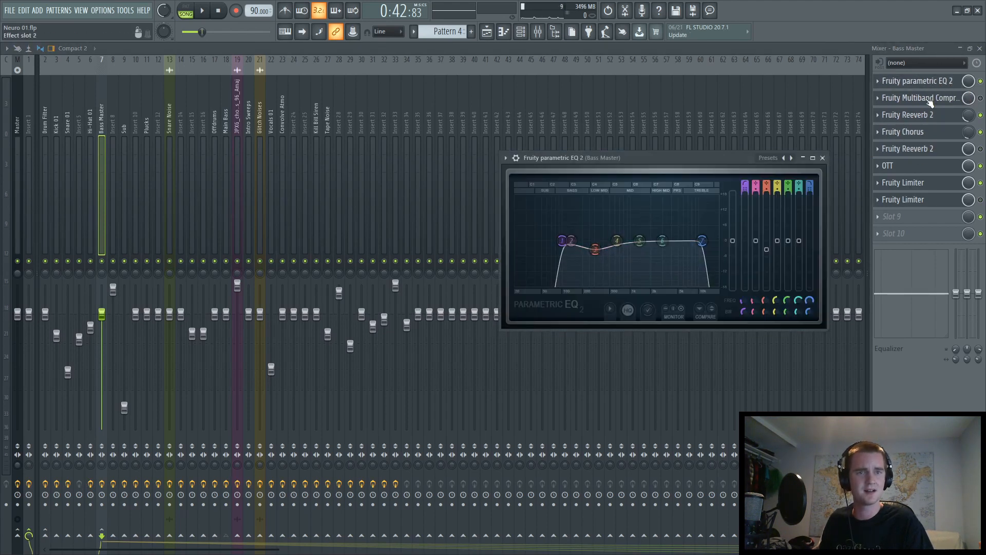
left_click(938, 131)
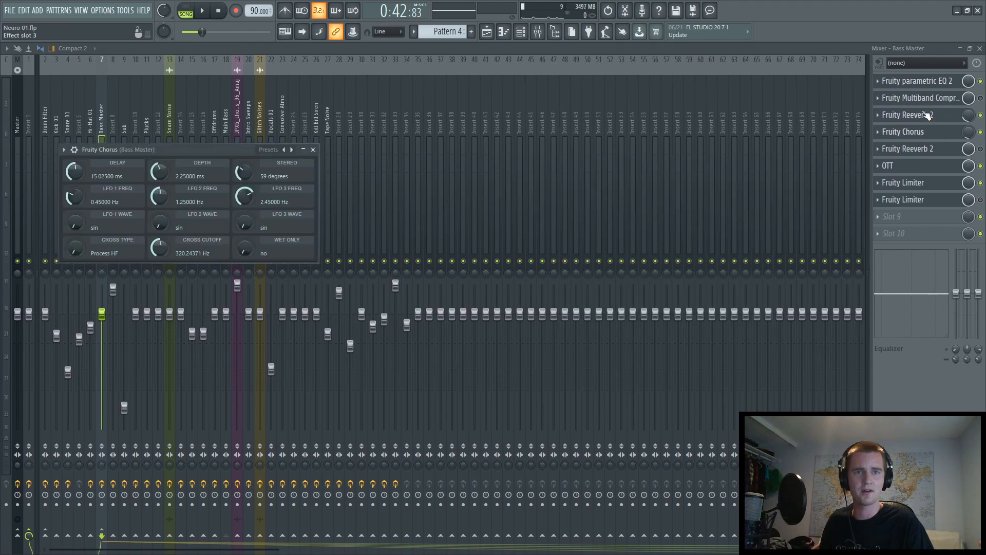
left_click(927, 117)
left_click(925, 172)
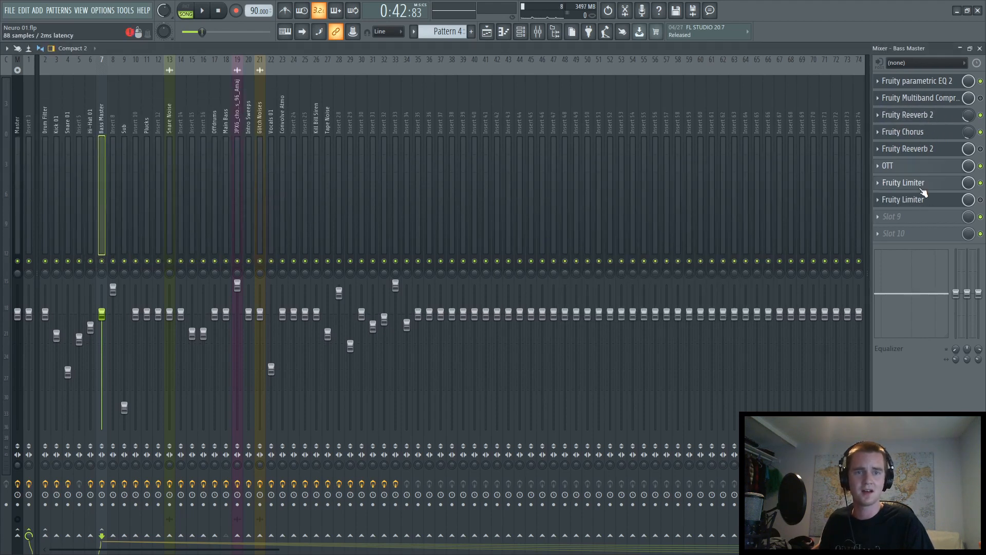
left_click(921, 188)
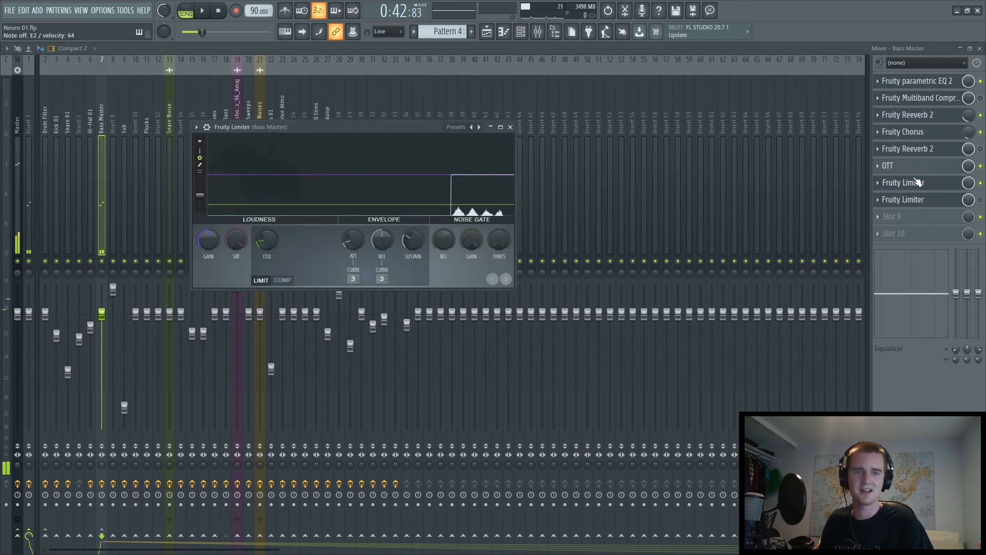
left_click(917, 167)
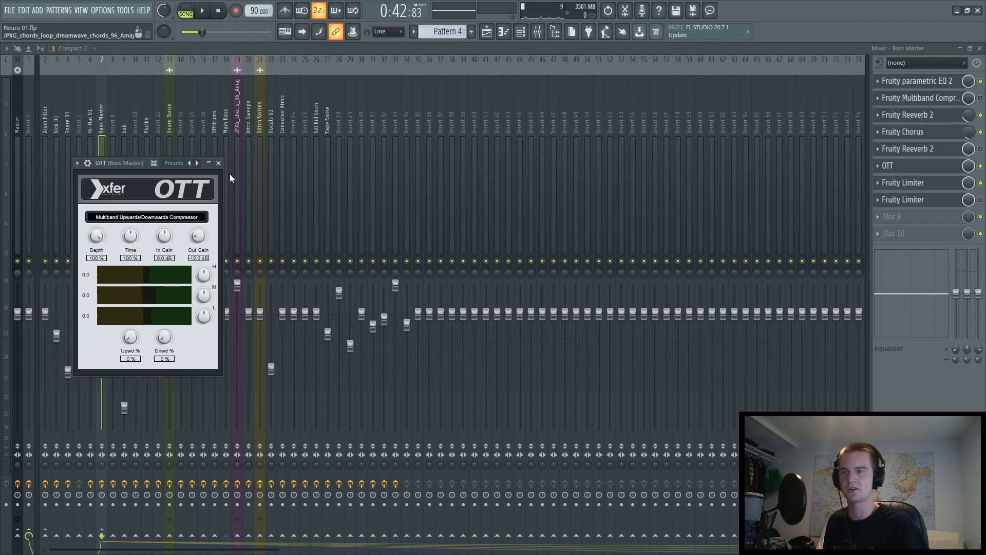
left_click(218, 163)
Open the Main Bass #3 instrument, switch off its Hyper/Dimension effect, and review the rest of its effects chain.
left_click(523, 40)
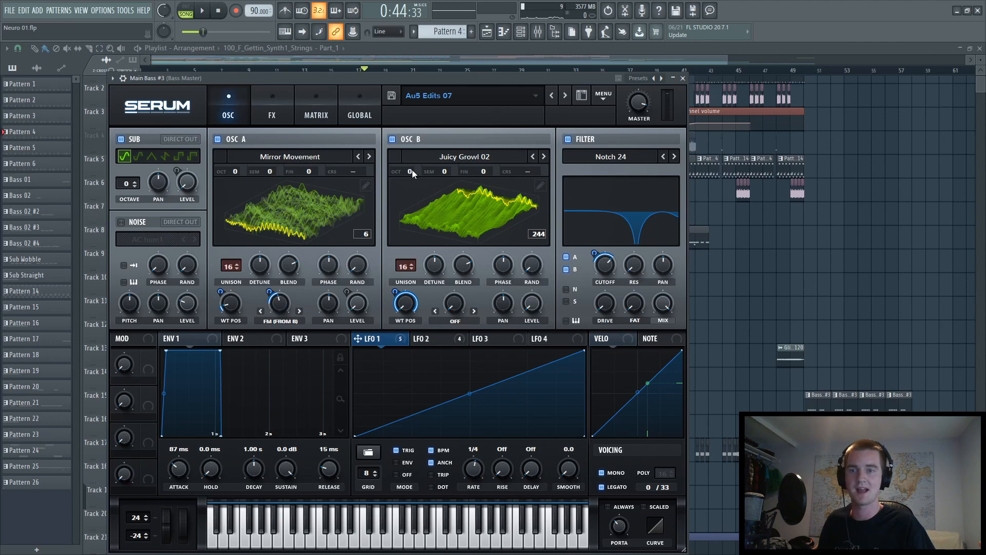
left_click(272, 114)
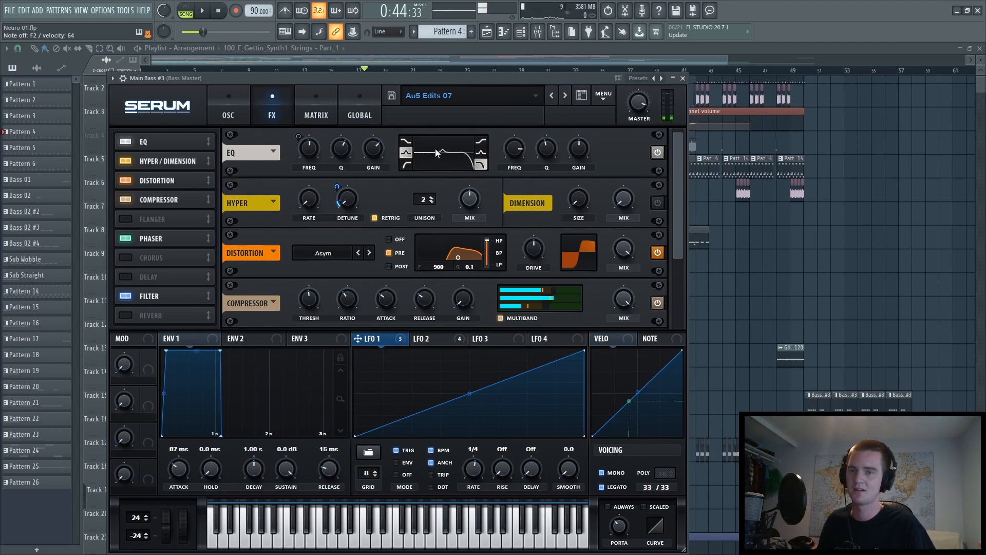
left_click(658, 203)
scroll(660, 222, "down", 1)
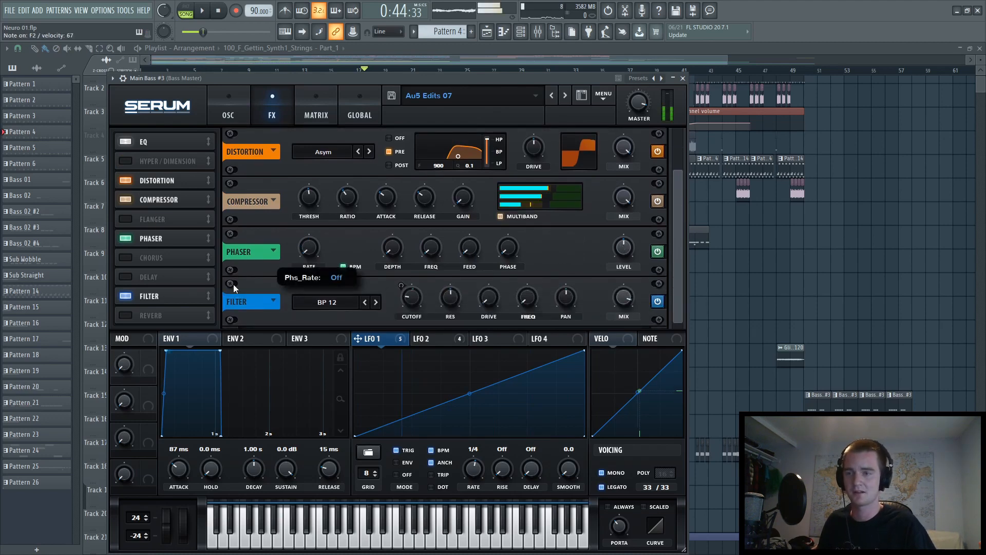
Lower the Notch 24 filter's cutoff on Main Bass #3 and adjust Osc A's wavetable position slightly.
left_click(228, 115)
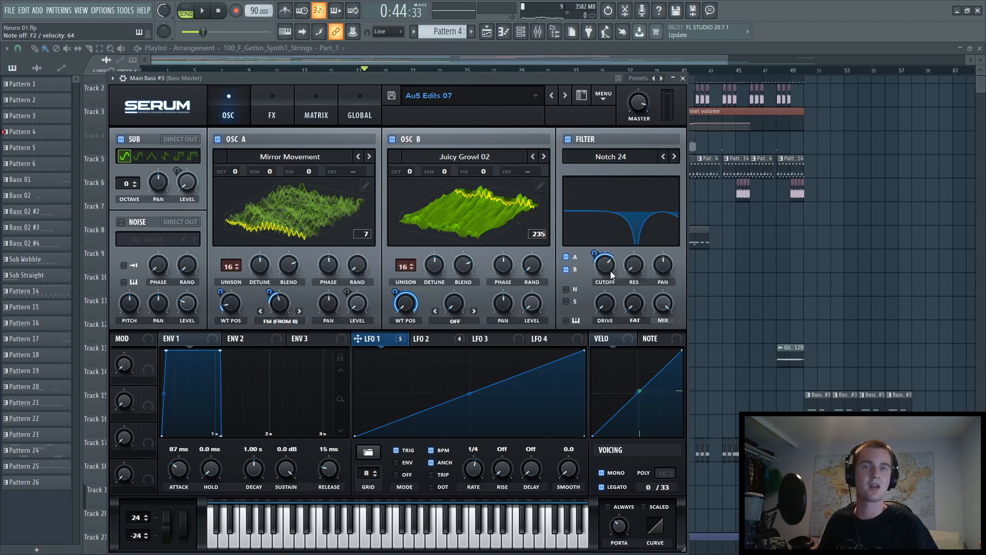
left_click_drag(608, 272, 605, 281)
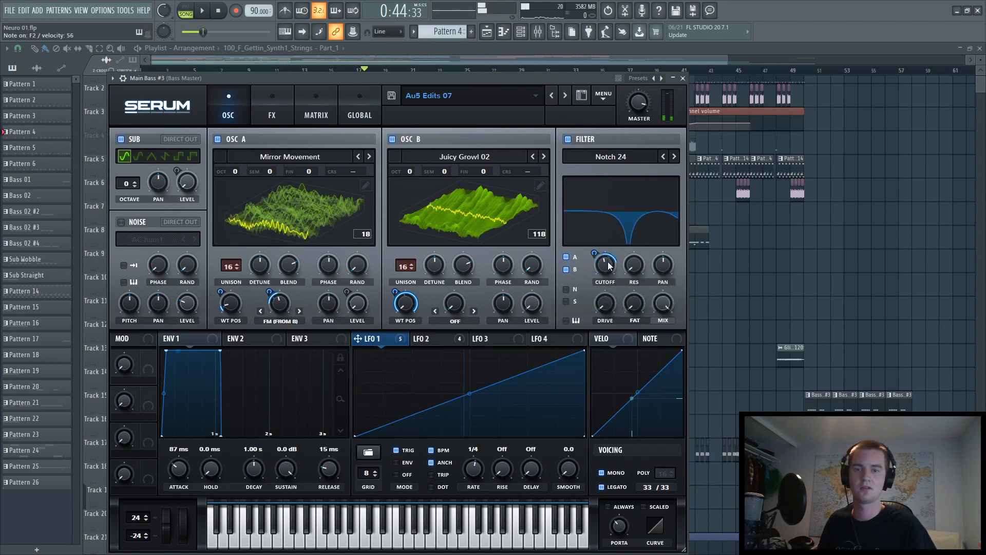
mouse_move(230, 307)
left_mouse_down()
mouse_move(257, 245)
mouse_move(247, 301)
mouse_move(233, 310)
left_mouse_up()
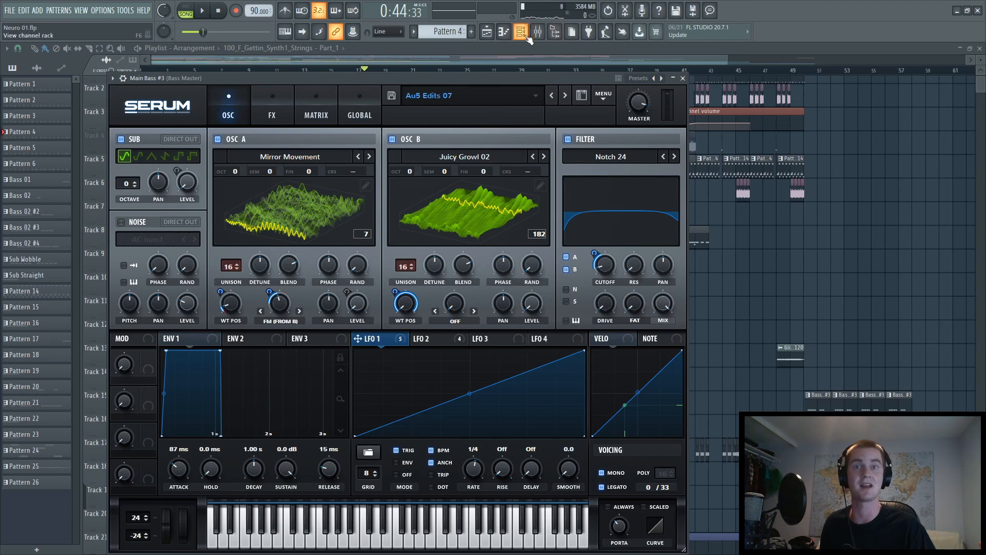
Open the Reese Bass instrument from the channel rack, and play the arrangement from about bar 20.
left_click(529, 40)
left_click(320, 79)
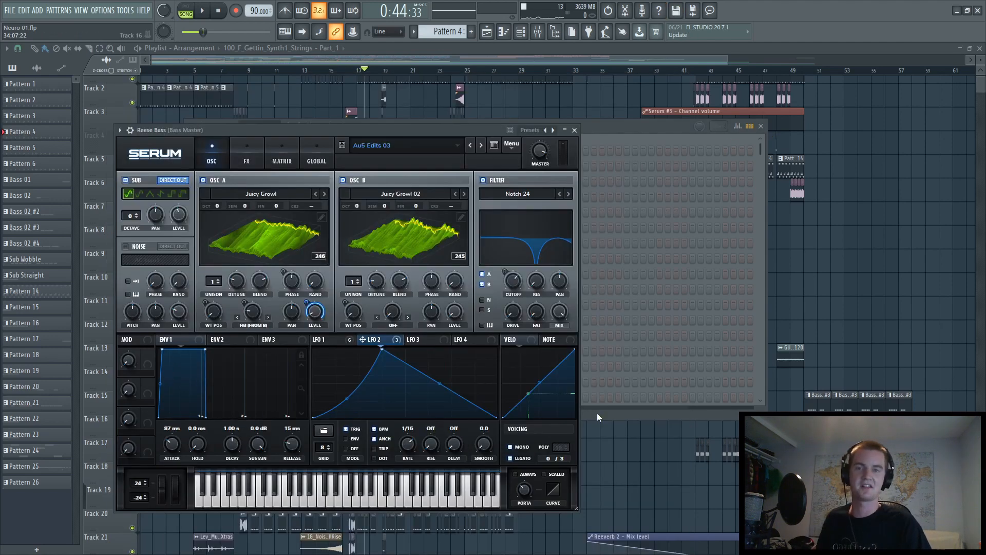
left_click_drag(431, 62, 439, 58)
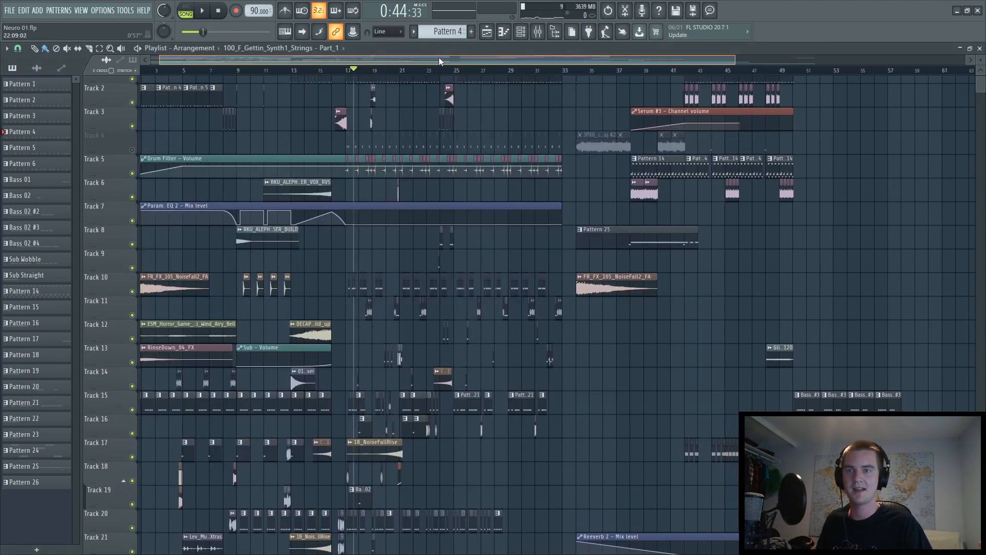
left_click(398, 71)
key("space")
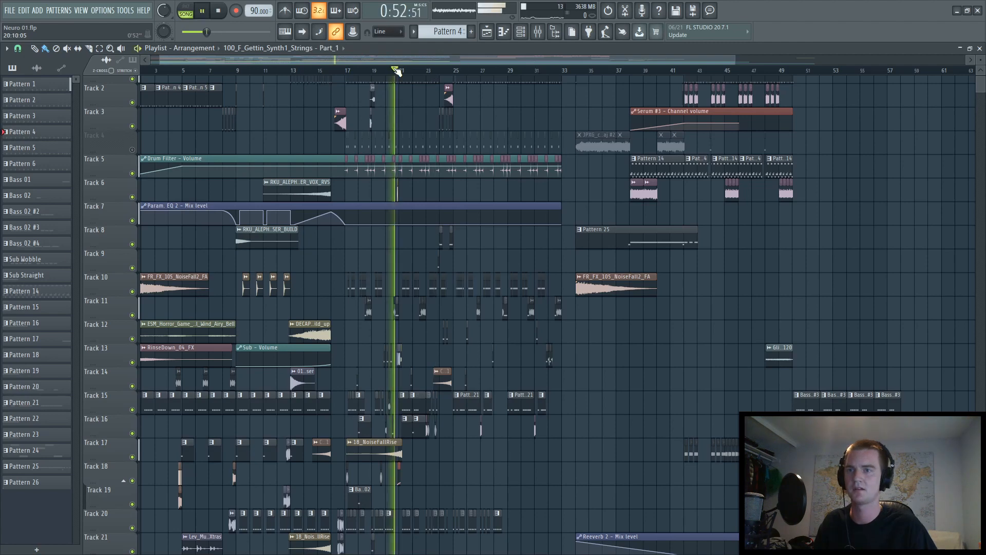
Stop playback, reopen Reese Bass from the channel rack, and check Osc A's FM (from B) warp amount.
left_click(521, 32)
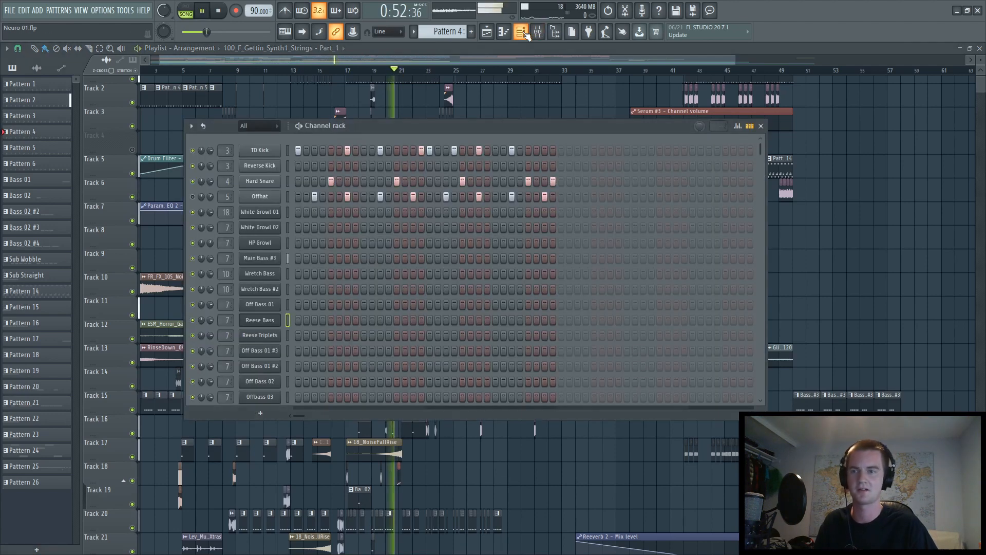
key("space")
left_click(260, 319)
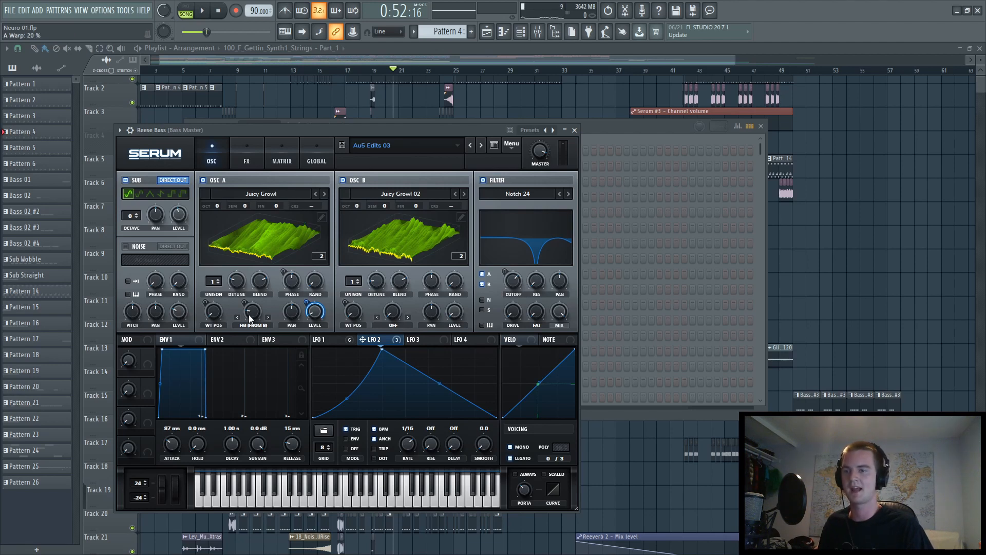
mouse_move(249, 315)
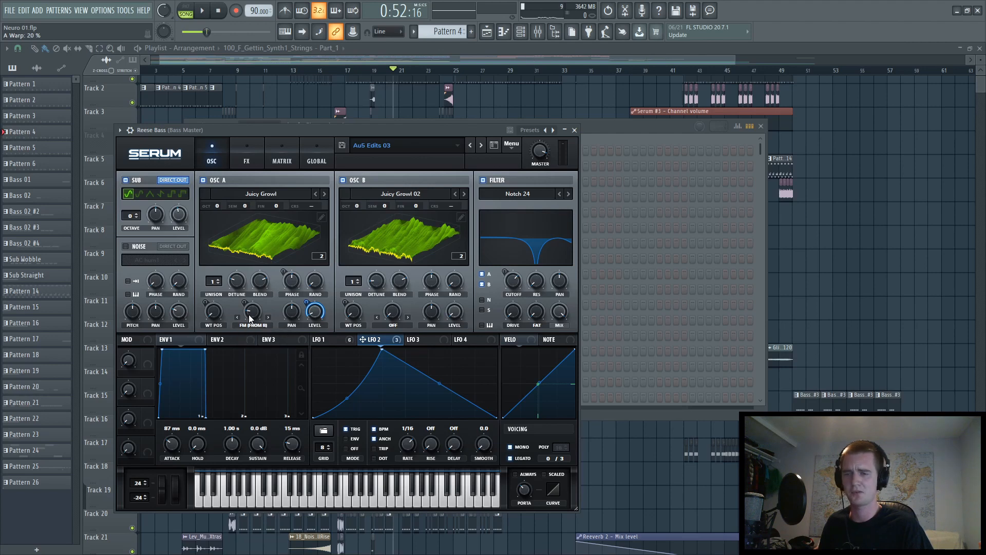
Review Reese Bass's effects chain from EQ and Hyper/Dimension through distortion, compressor, phaser and filter.
left_click(250, 153)
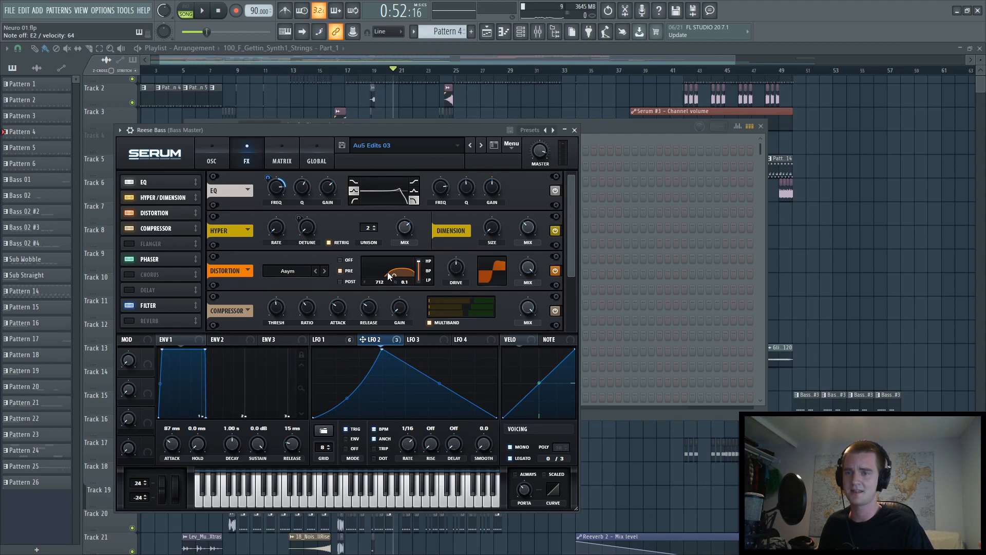
scroll(576, 257, "down", 1)
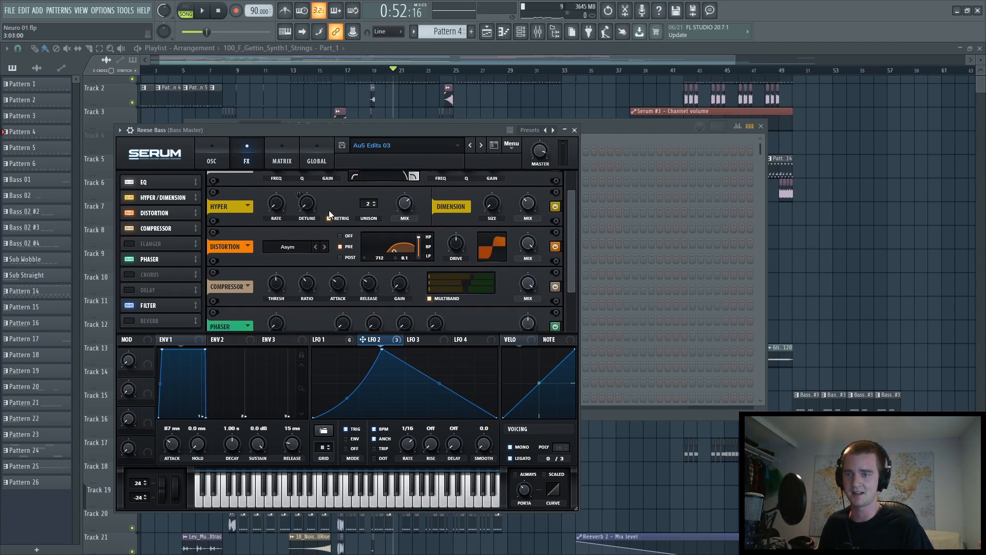
scroll(575, 262, "down", 2)
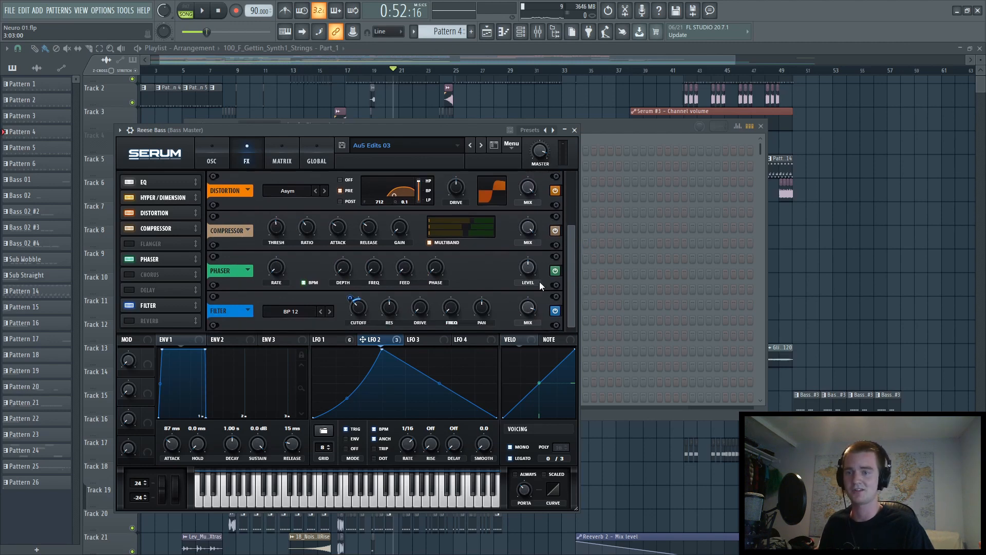
left_click(207, 163)
left_click(261, 157)
Compare the Reese Bass oscillator settings with its global settings, and return to the oscillators.
left_click(198, 161)
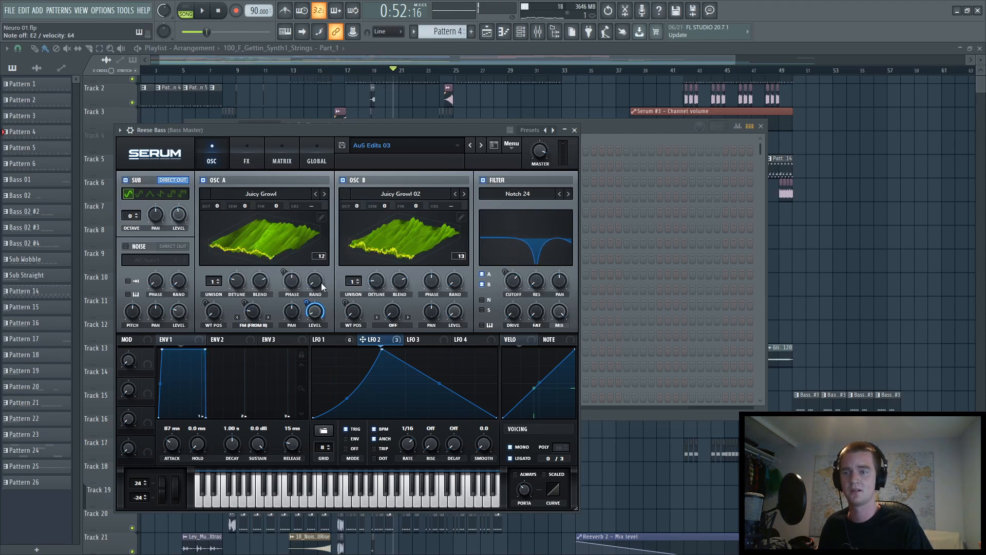
left_click(316, 156)
left_click(212, 157)
Try 16 unison voices on Reese Bass's Osc A and Osc B, and return both to 1 voice.
left_click_drag(213, 283, 214, 154)
left_click_drag(353, 281, 354, 95)
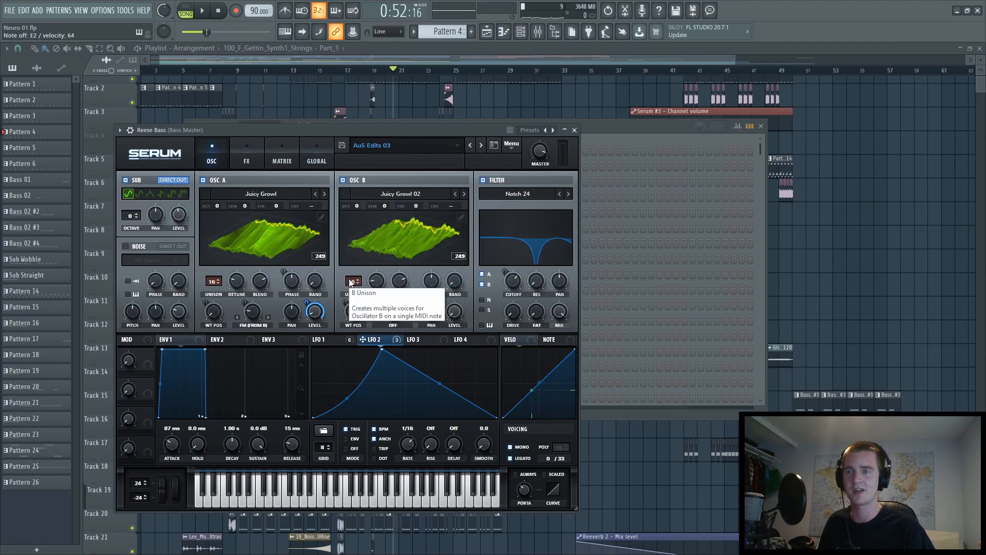
left_click_drag(350, 281, 326, 501)
left_click_drag(211, 282, 215, 442)
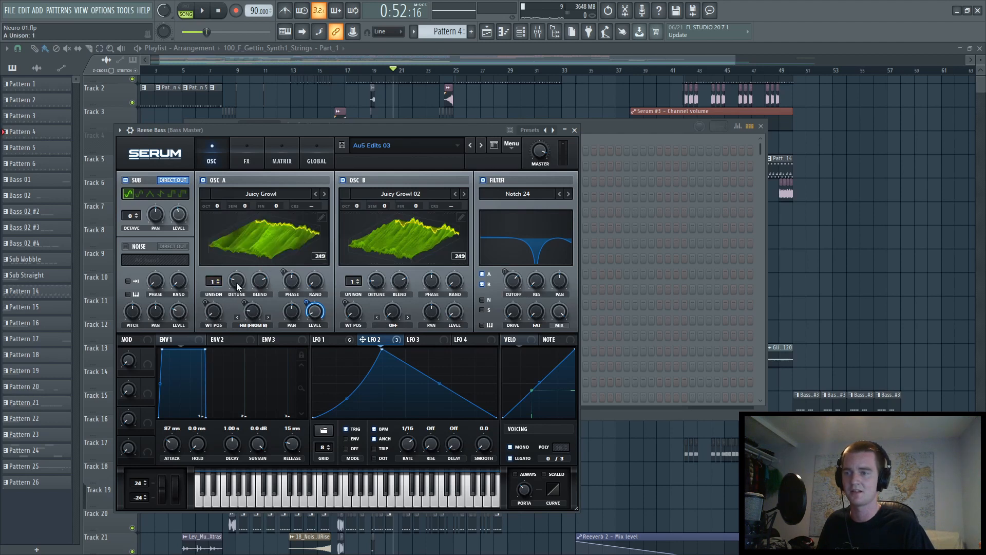
Set unison to 16 voices on both Osc A and Osc B, and check the global settings.
left_click_drag(215, 282, 223, 139)
left_click_drag(351, 282, 360, 144)
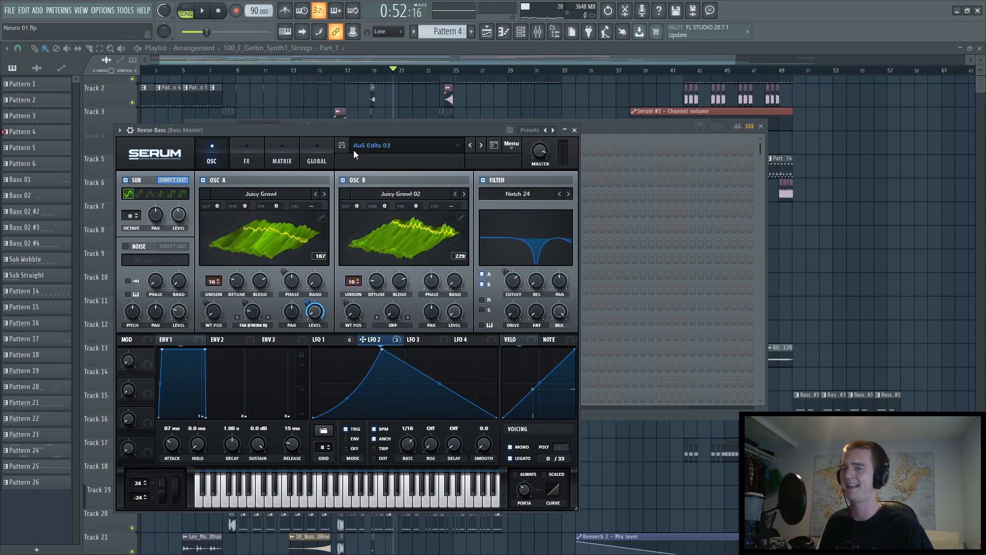
left_click(313, 159)
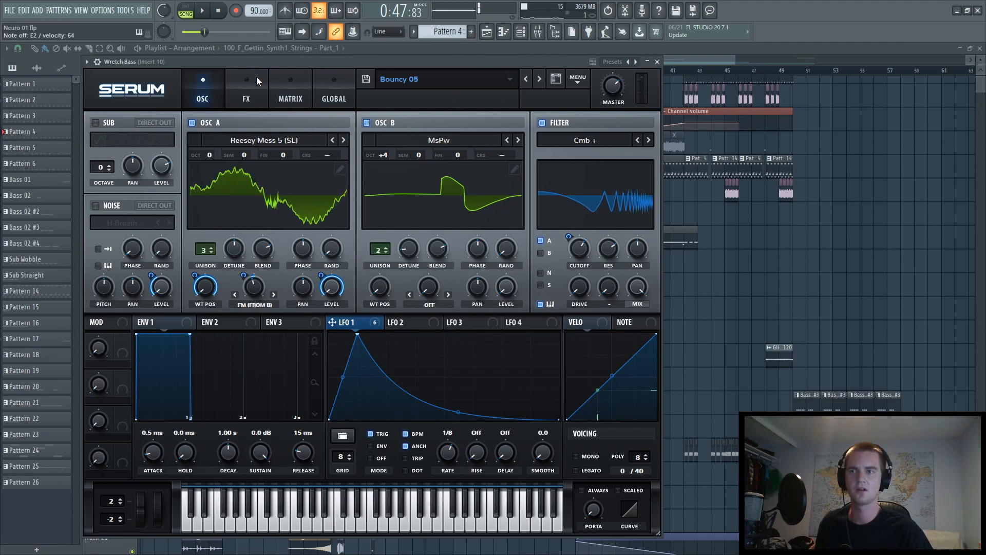
Play a short passage of the arrangement, stop it, and reopen the Wretch Bass channel's Serum instrument.
left_click(221, 50)
key("space")
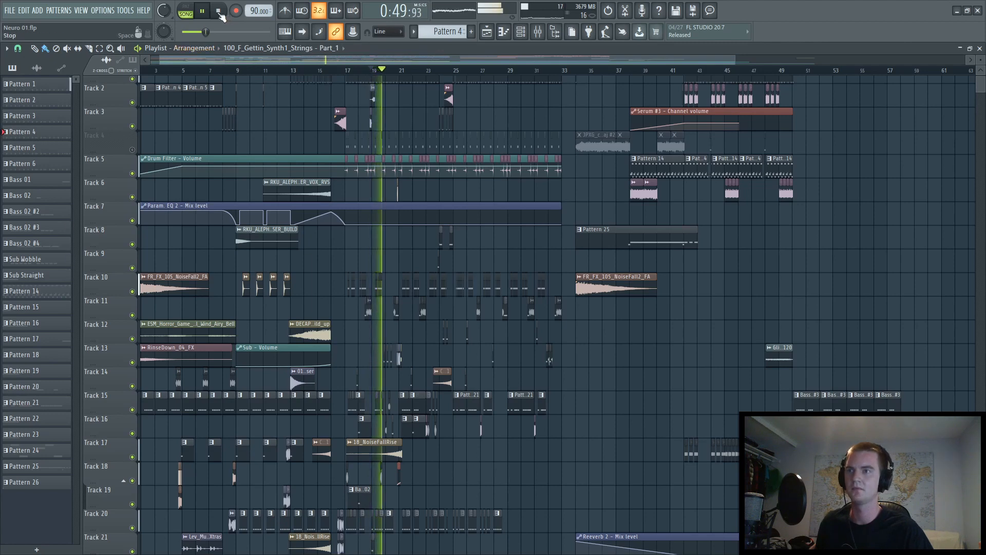
left_click(219, 13)
left_click(520, 32)
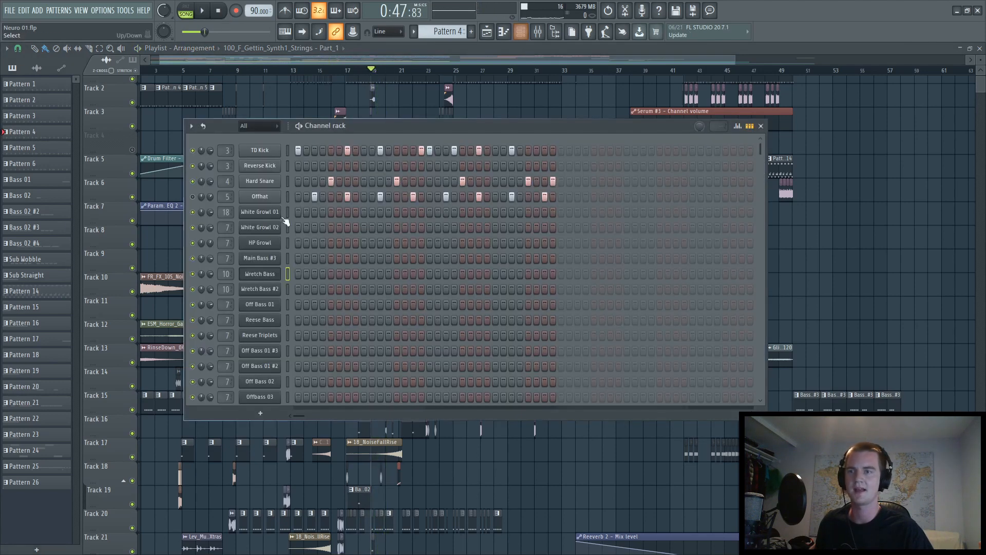
left_click(251, 274)
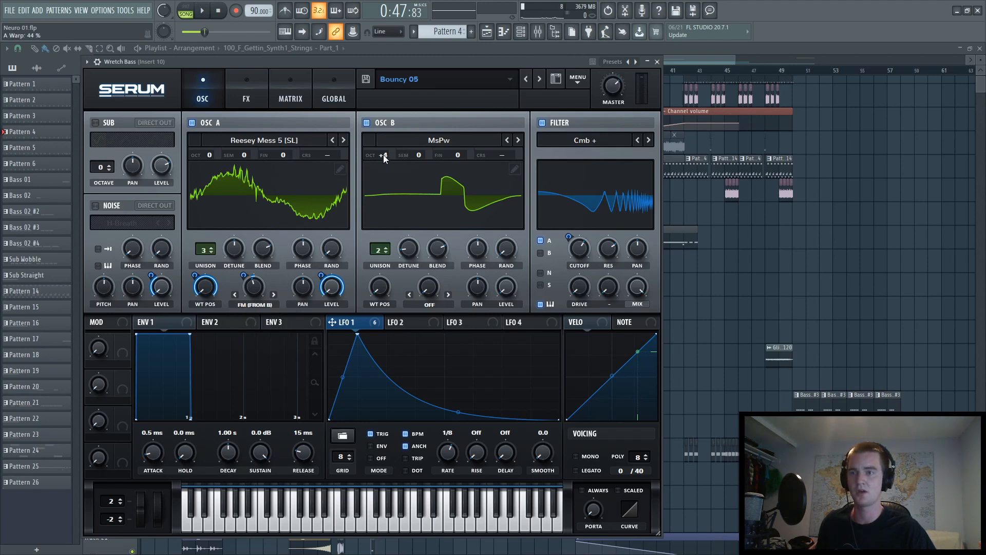
Review Wretch Bass's distortion, compressor and filter effects against its oscillator settings.
left_click(265, 97)
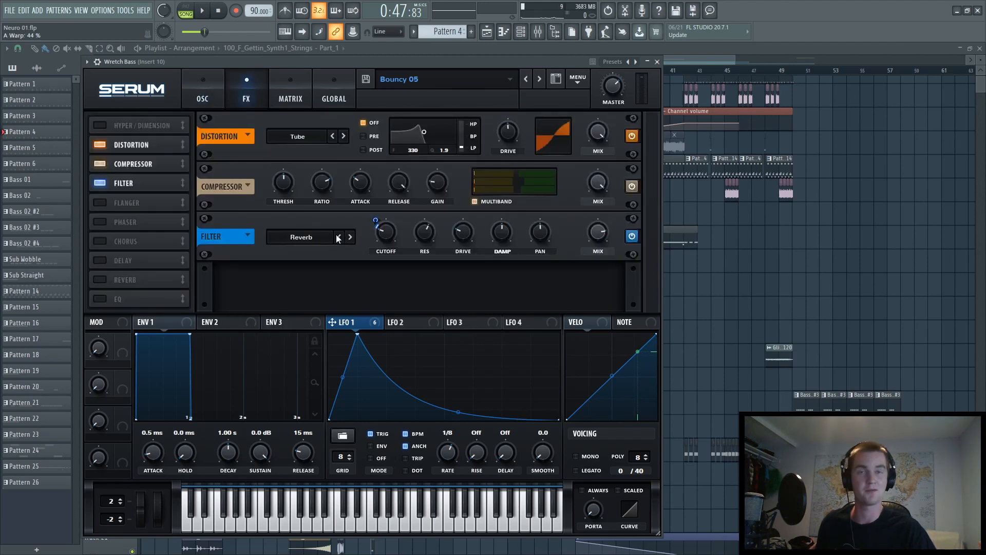
left_click(214, 98)
left_click(252, 90)
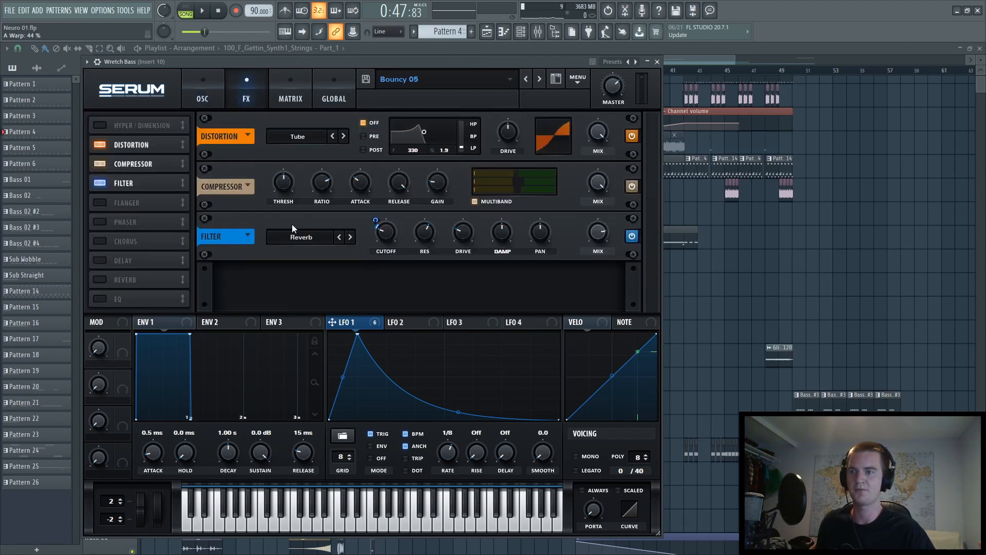
left_click(218, 96)
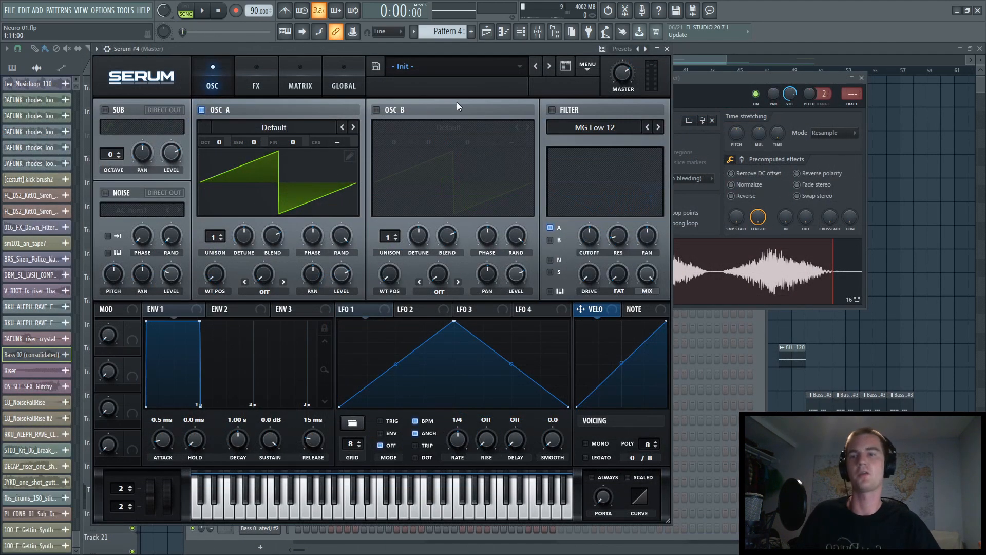
Turn off Osc A in the initialised Serum patch, enable the noise oscillator, and load the Bass 02 (consolidated) sample into it.
left_click(220, 111)
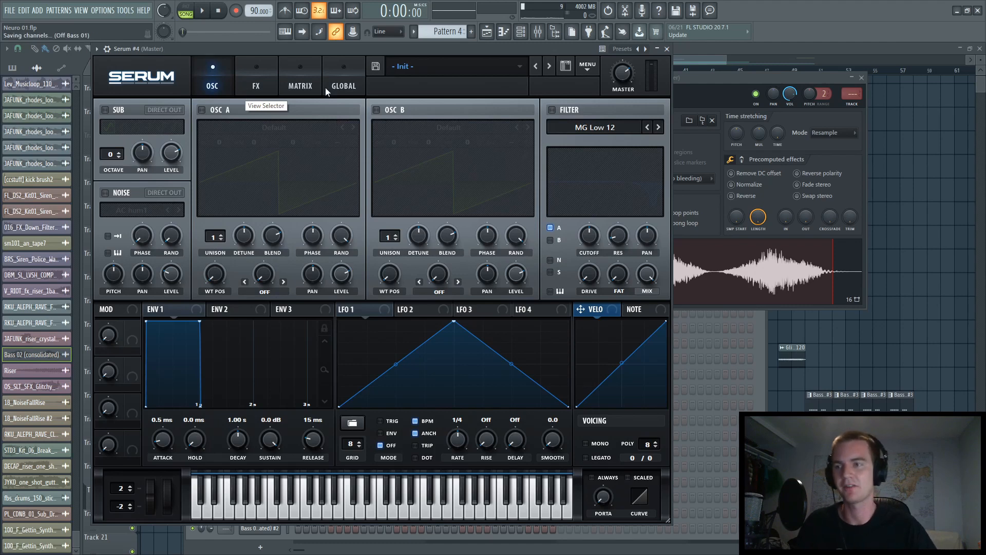
left_click(106, 193)
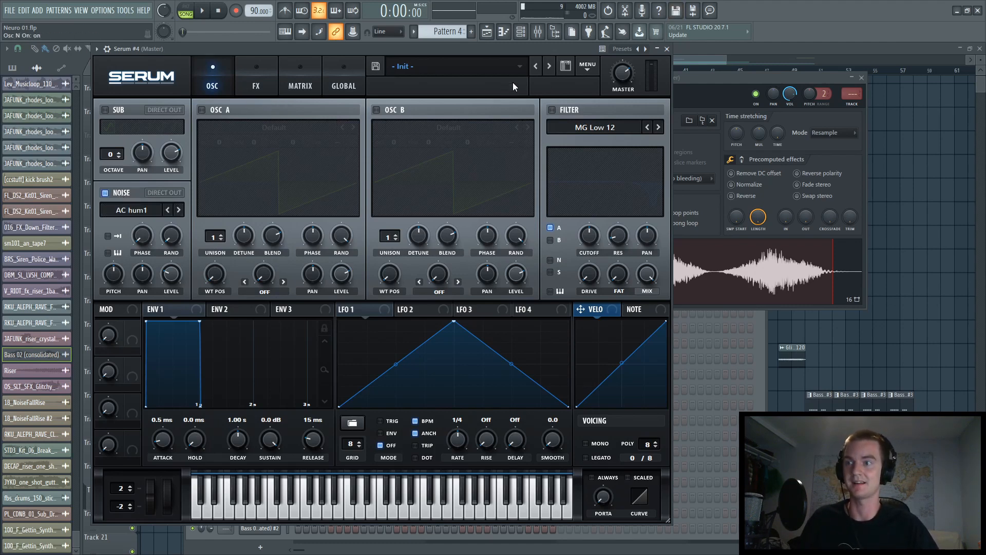
left_click_drag(761, 278, 128, 210)
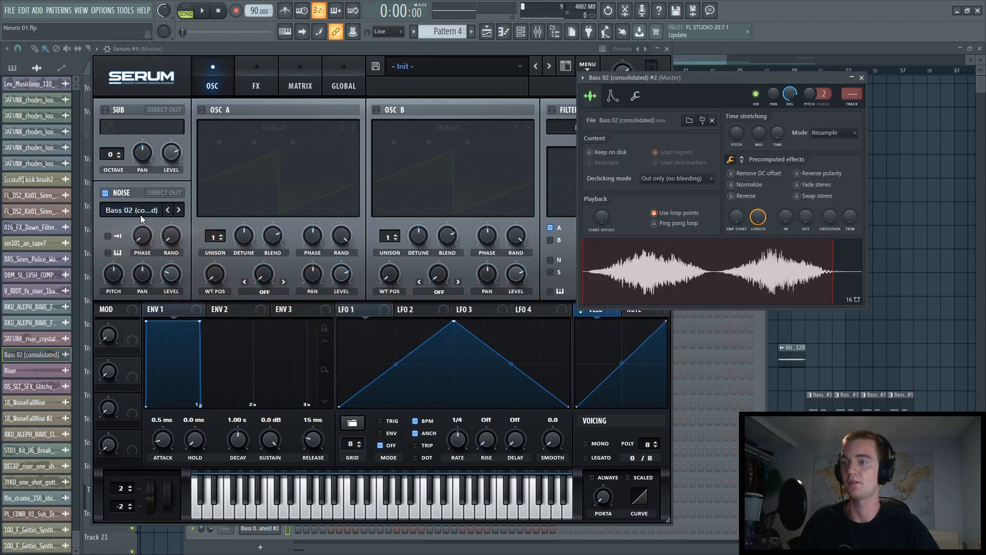
Enable one-shot playback for the noise oscillator's bass sample and raise the noise level.
left_click(109, 238)
left_click(108, 237)
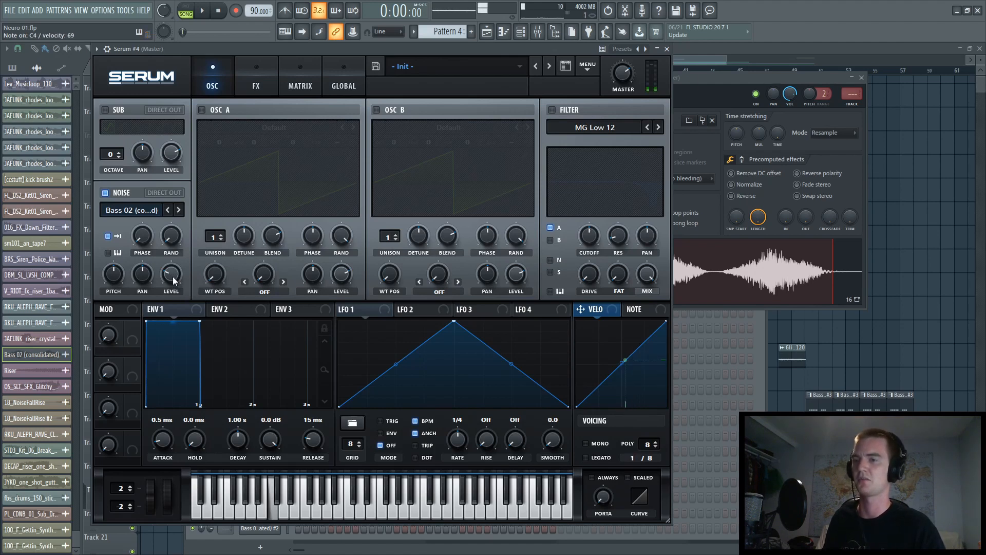
left_click_drag(173, 276, 173, 259)
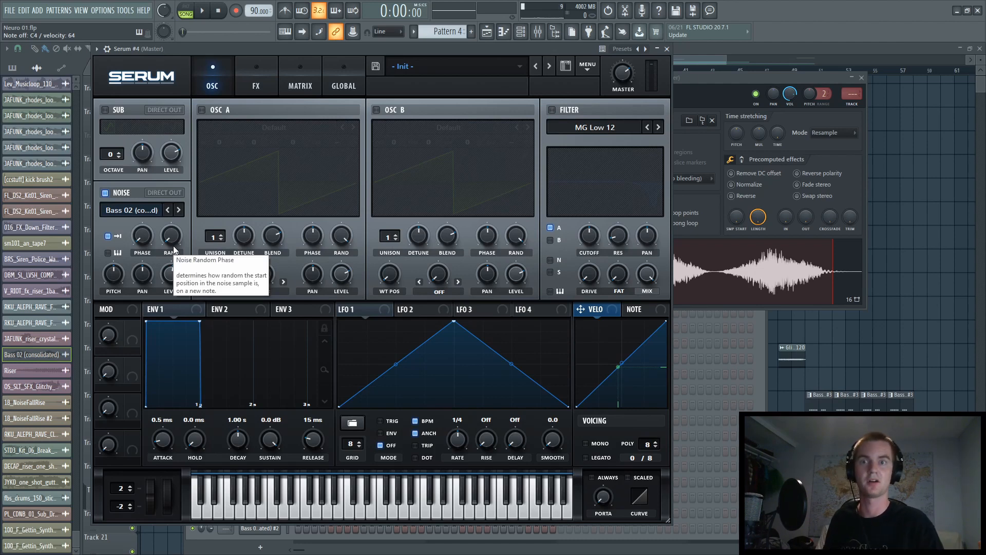
Enable the filter, set its type to Notch 24, and route only the noise oscillator through it instead of Osc A.
left_click(562, 111)
left_click(581, 131)
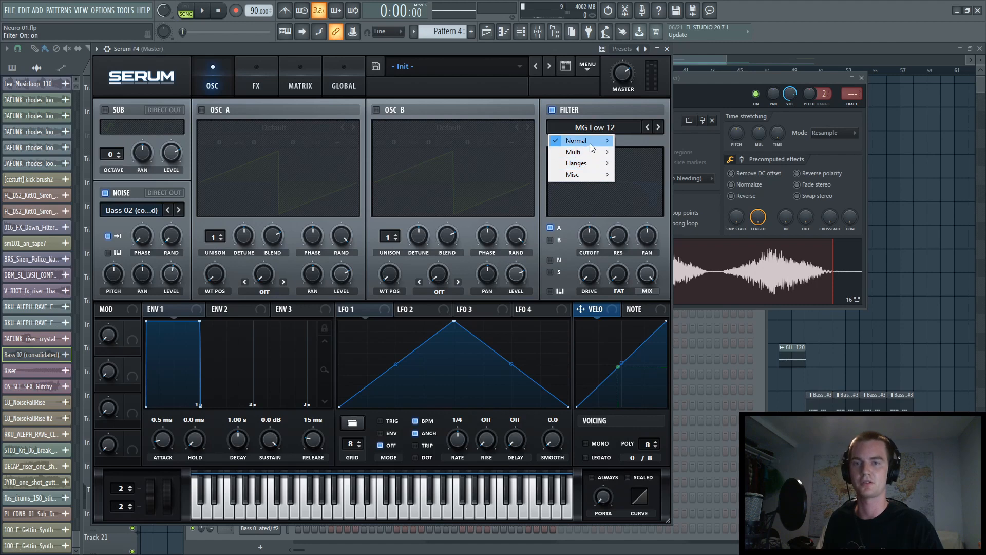
mouse_move(590, 144)
left_click(642, 333)
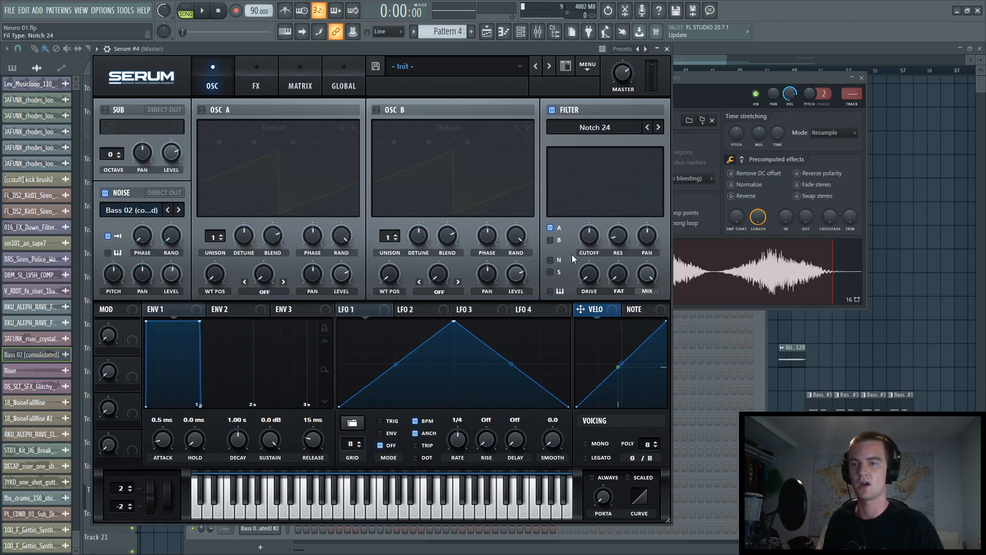
left_click(550, 260)
left_click(550, 228)
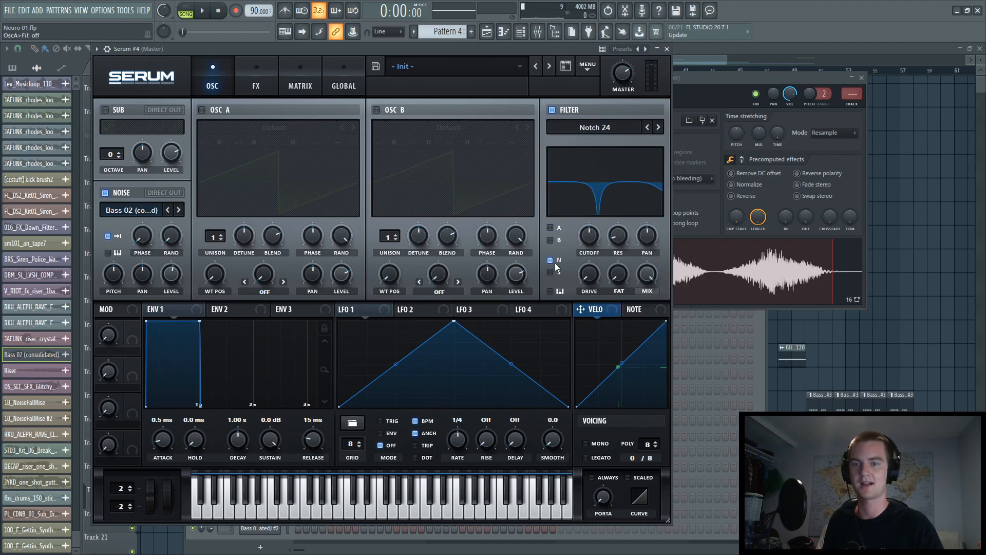
Assign LFO 1 to the notch filter's cutoff, and check the effects page before returning to the oscillators.
left_click_drag(342, 310, 587, 225)
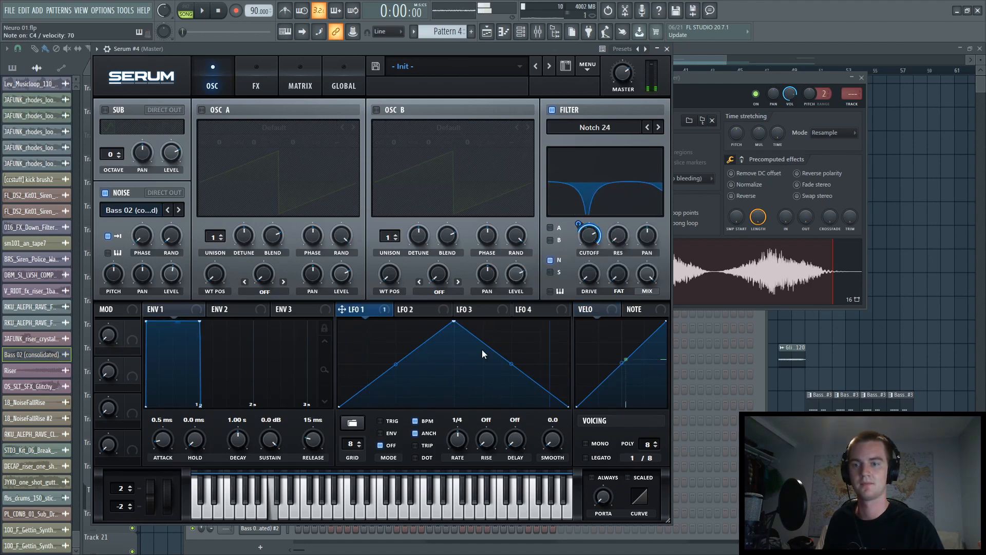
left_click(268, 80)
left_click(198, 82)
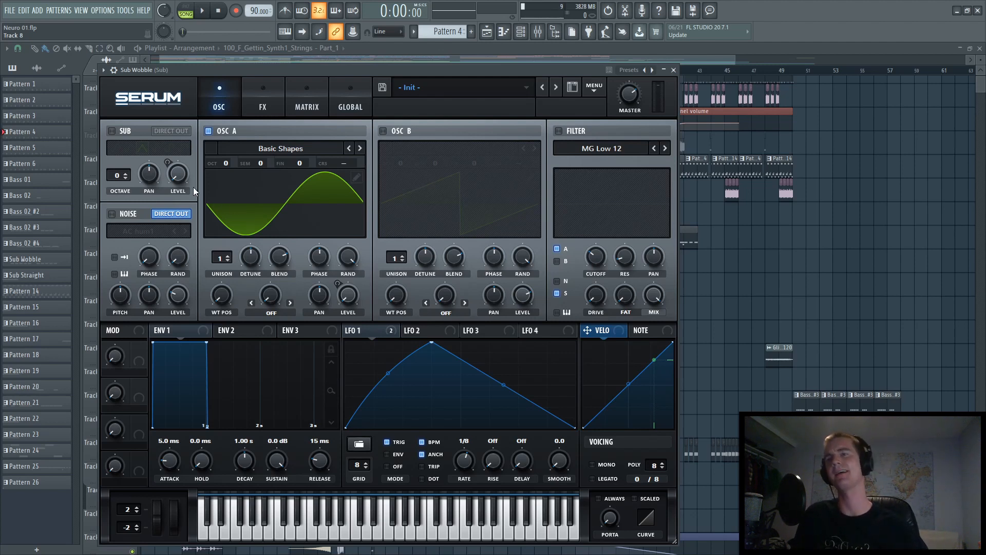
Review Sub Wobble's LFO 1 modulation and distortion, and the Sub mixer track's Fruity Blood Overdrive, Stereo Enhancer and parametric EQ 2.
left_click(368, 332)
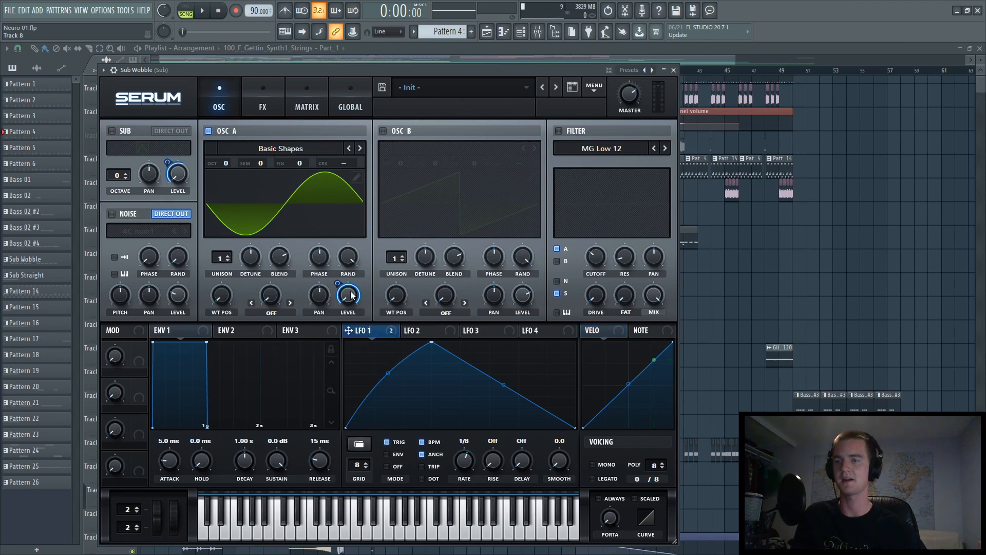
left_click(259, 97)
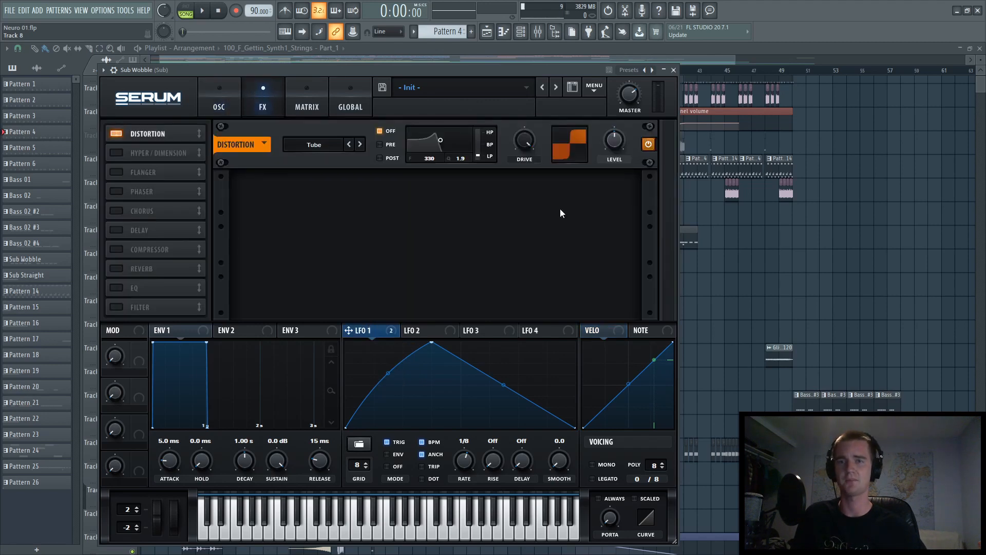
left_click(550, 34)
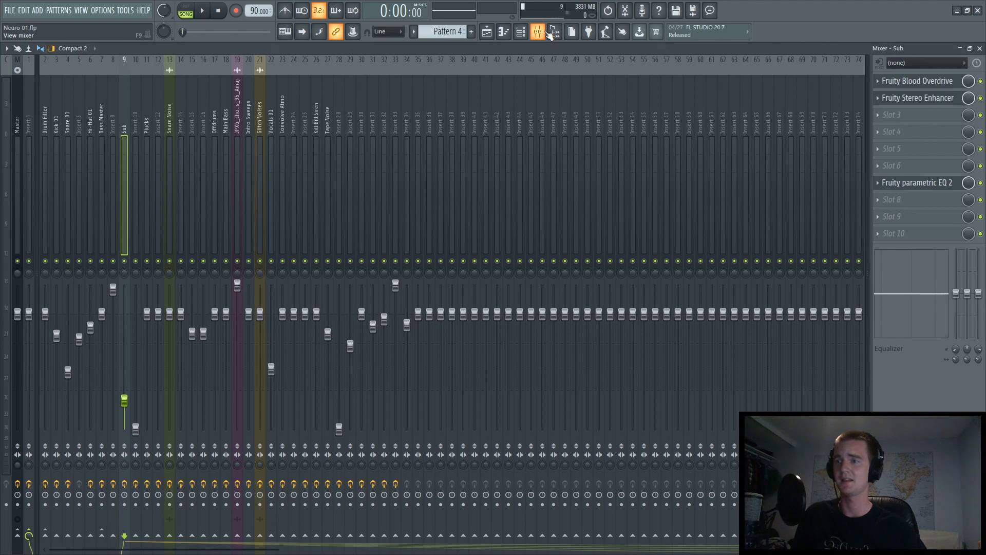
left_click(889, 81)
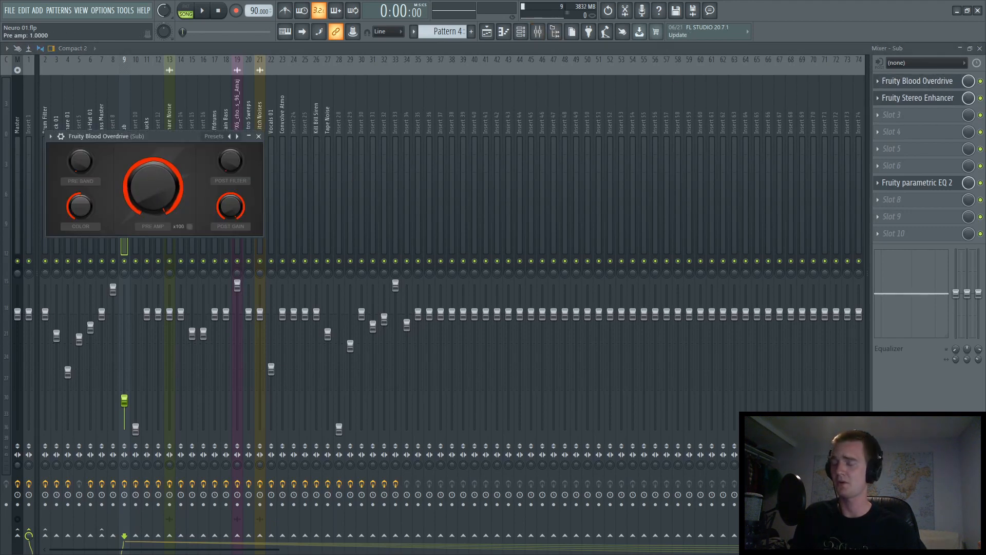
left_click(914, 98)
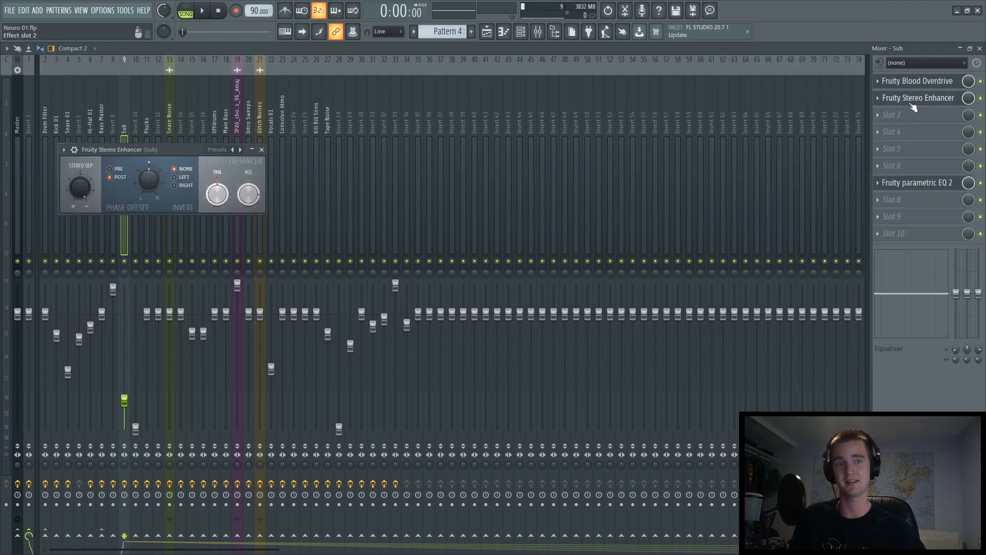
left_click(917, 182)
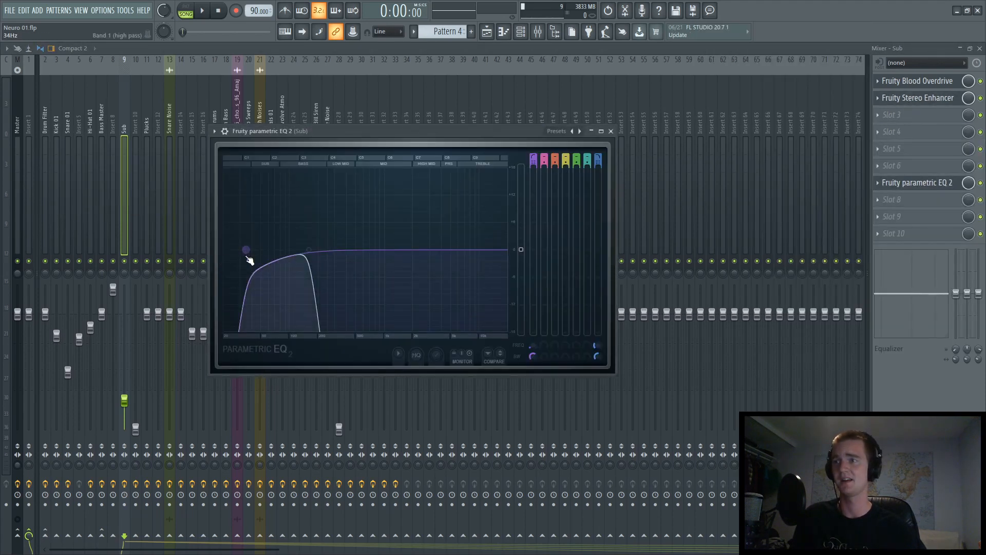
Play the arrangement while watching the Sub track's frequencies in the parametric EQ, stop it, and return to the playlist.
left_click(209, 31)
key("space")
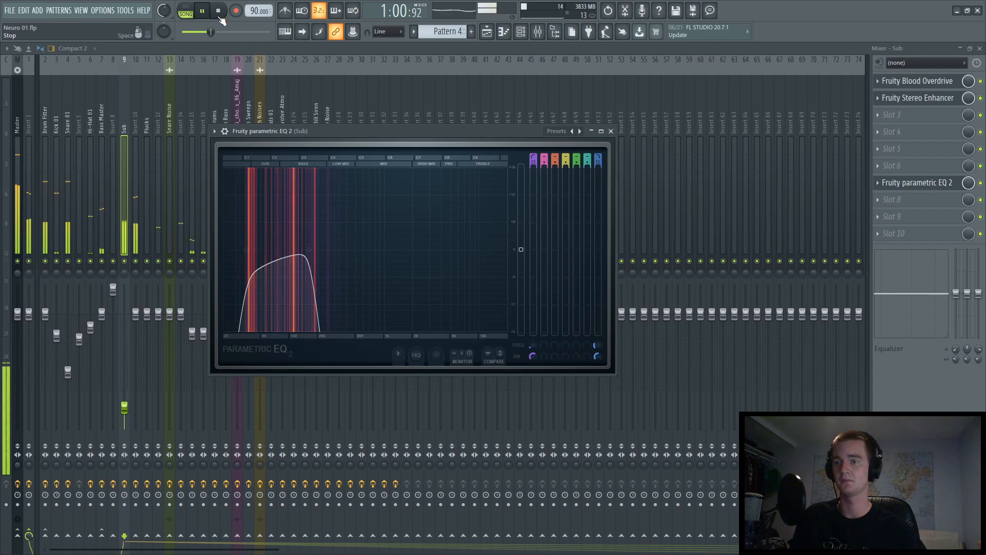
left_click(220, 15)
left_click(487, 31)
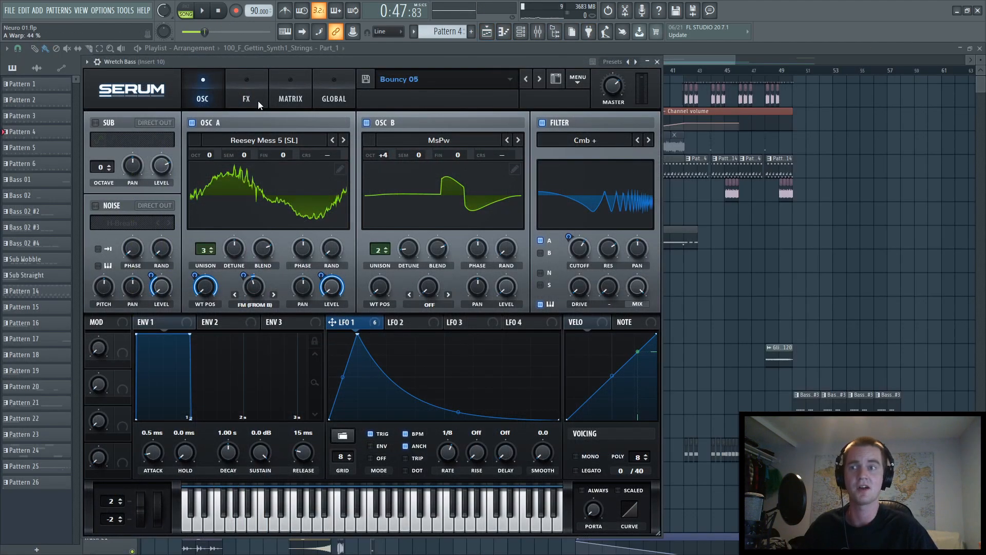